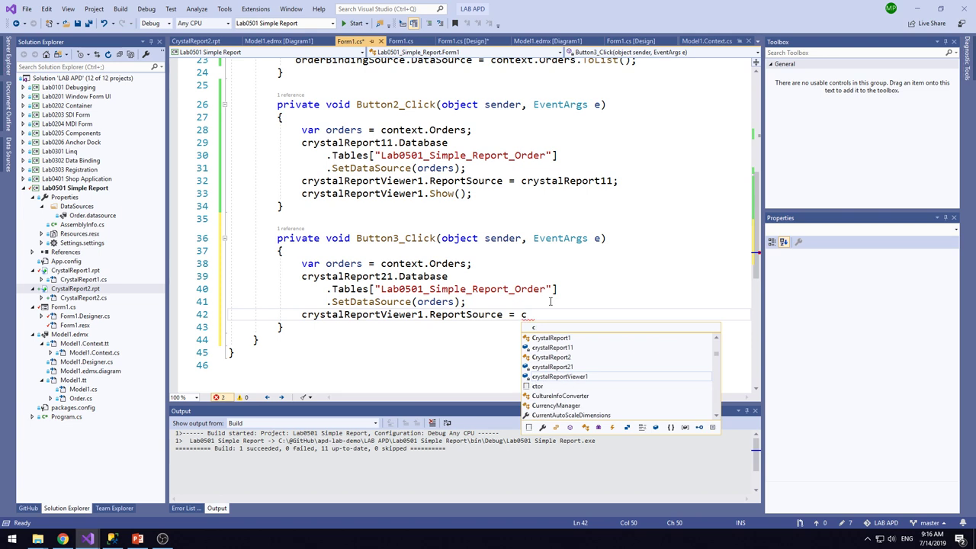
Step: Complete the ReportSource assignment in Button3_Click with crystalReport21 as the source of crystalReportViewer1
{"action": "key", "text": "Up"}
{"action": "key", "text": "Up"}
{"action": "key", "text": "Down"}
{"action": "key", "text": "Tab"}
{"action": "type", "text": ";"}
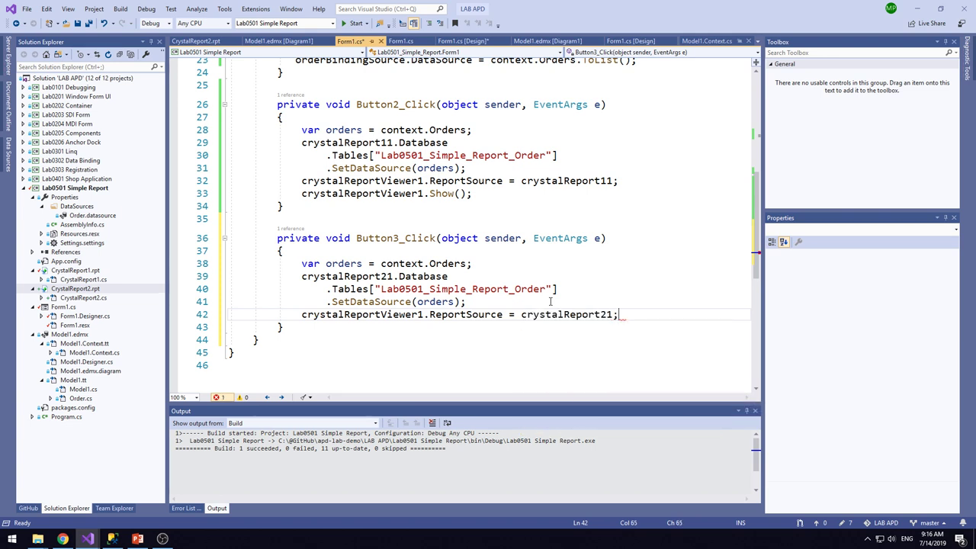
Step: Add a crystalReportViewer1.Show(); call on a new line at the end of the Button3_Click handler
{"action": "key", "text": "Return"}
{"action": "type", "text": "cry"}
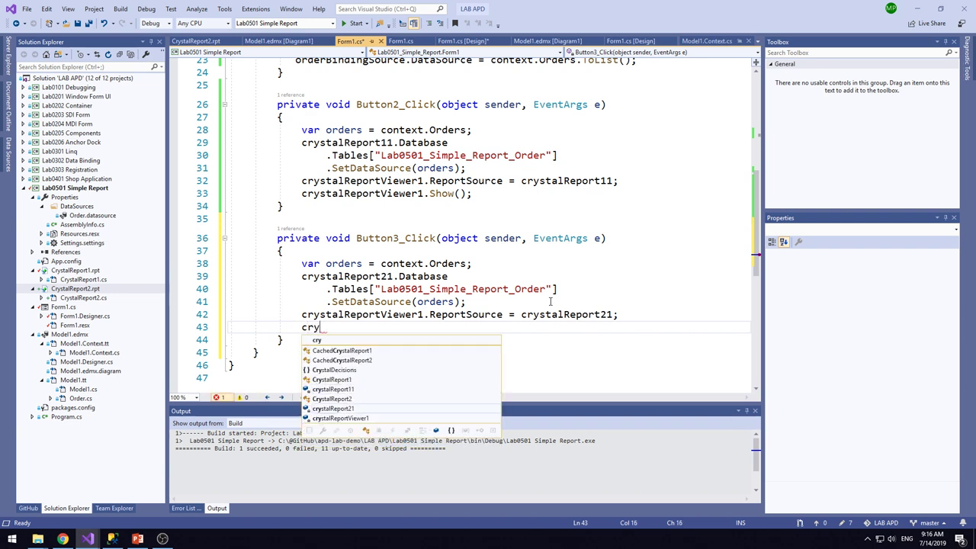
{"action": "key", "text": "Down"}
{"action": "type", "text": ".sh"}
{"action": "key", "text": "Tab"}
{"action": "type", "text": "();"}
{"action": "left_click_drag", "start_coordinate": [331, 142], "coordinate": [503, 206]}
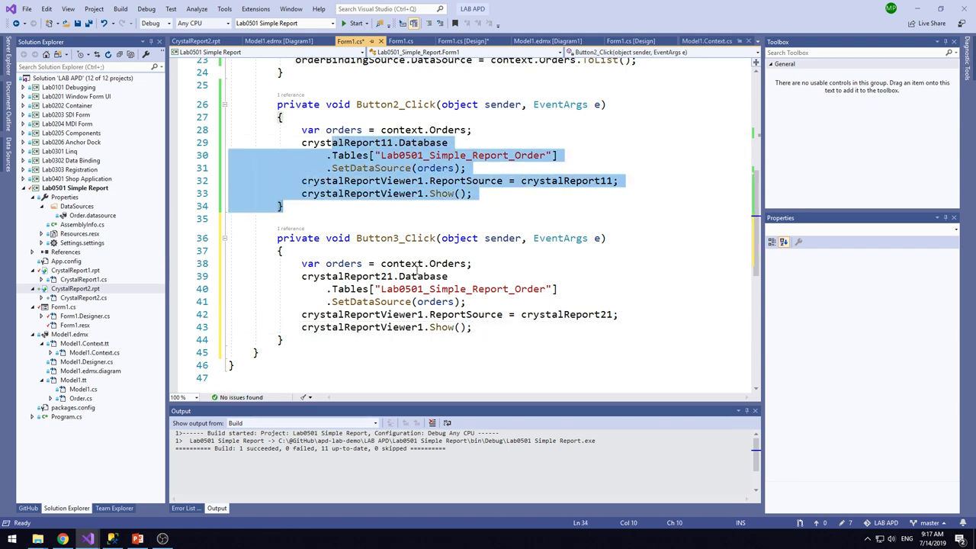
{"action": "left_click", "coordinate": [390, 168]}
{"action": "left_click_drag", "start_coordinate": [296, 130], "coordinate": [512, 193]}
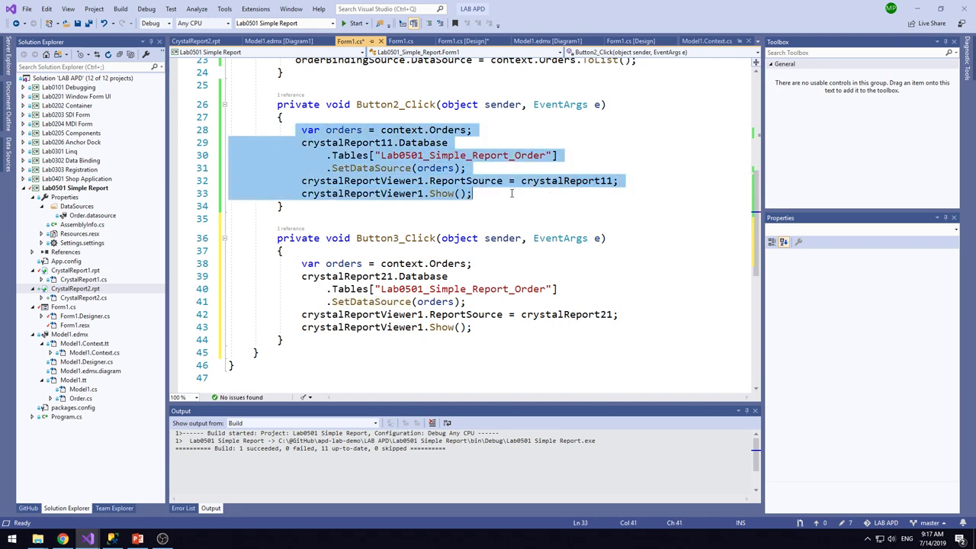
{"action": "left_click", "coordinate": [448, 289]}
{"action": "left_click_drag", "start_coordinate": [295, 262], "coordinate": [282, 339]}
Step: Run the project, display the simple report and the group report, look through the output, and close the form
{"action": "left_click", "coordinate": [354, 23]}
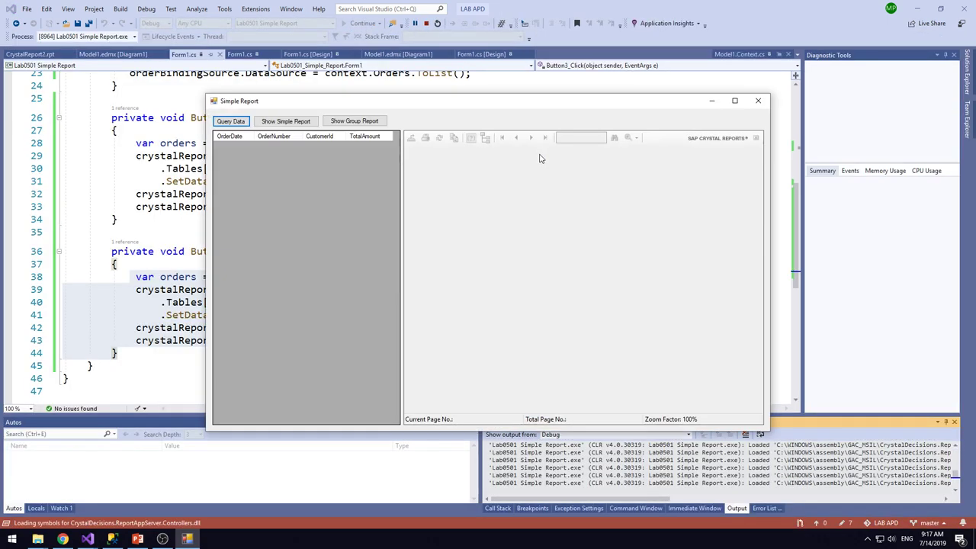
{"action": "left_click", "coordinate": [288, 122]}
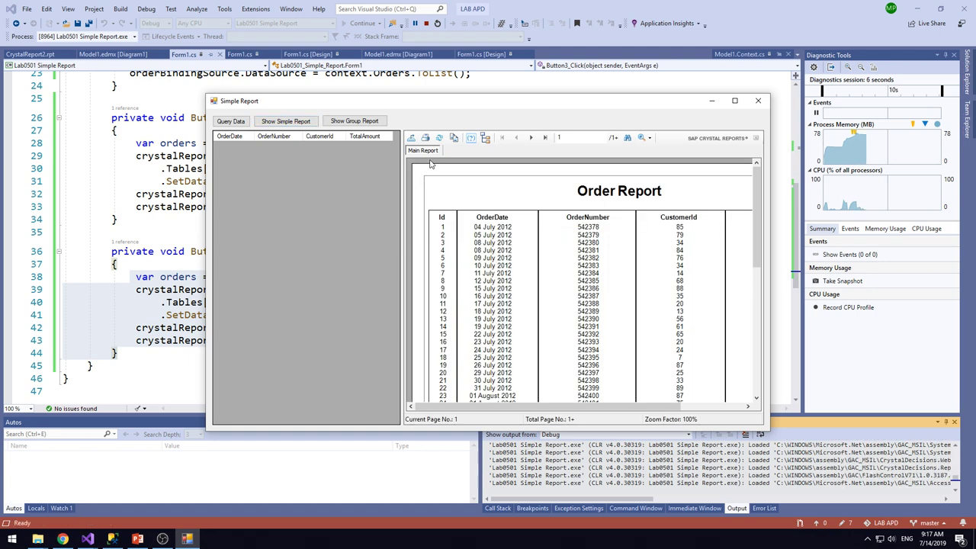
{"action": "left_click", "coordinate": [371, 122]}
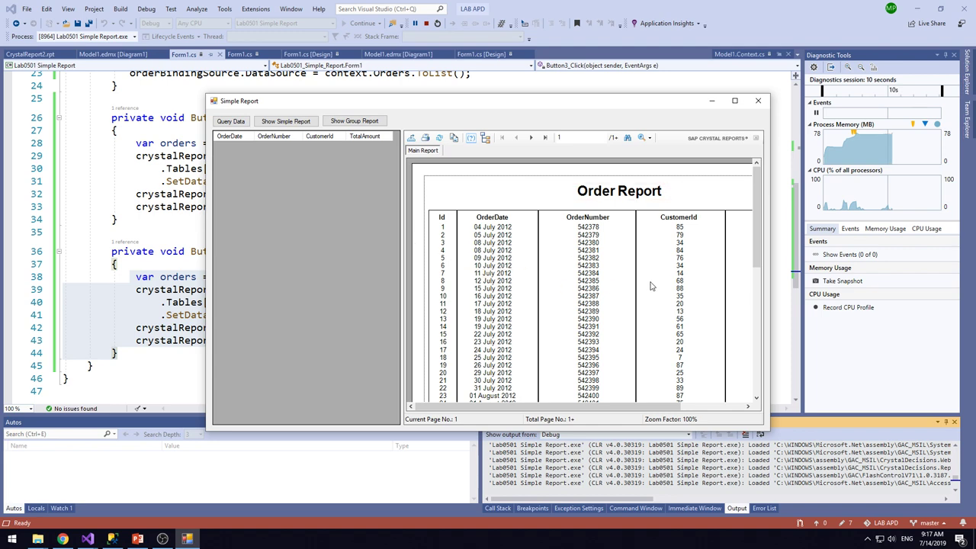
{"action": "left_click_drag", "start_coordinate": [752, 234], "coordinate": [756, 274]}
{"action": "left_click", "coordinate": [758, 100]}
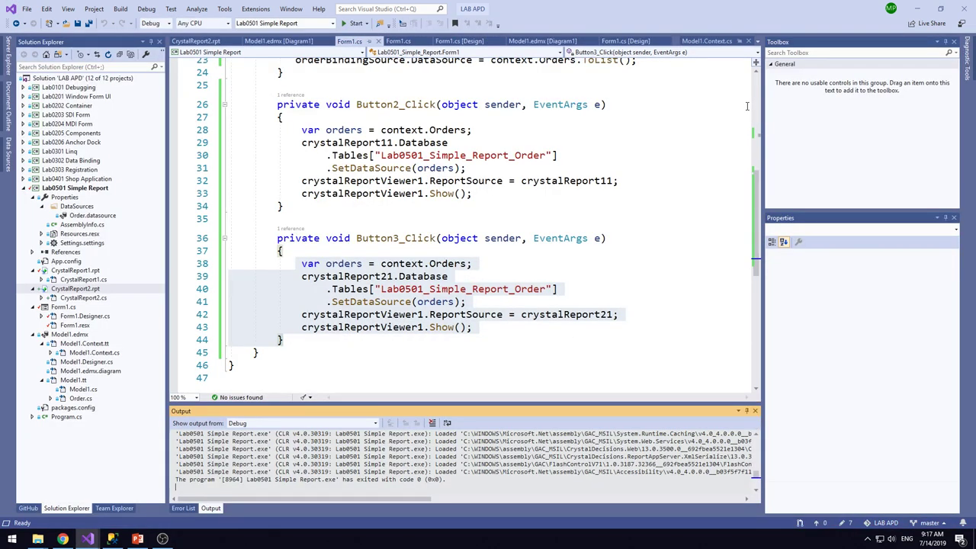
Step: Bring up the CrystalReport2.rpt report design
{"action": "left_click", "coordinate": [447, 206]}
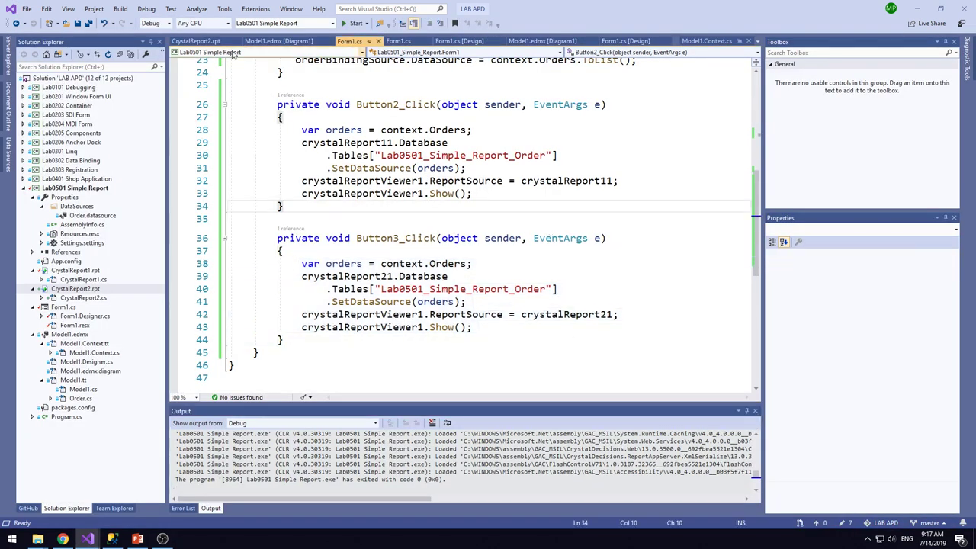
{"action": "left_click", "coordinate": [207, 42]}
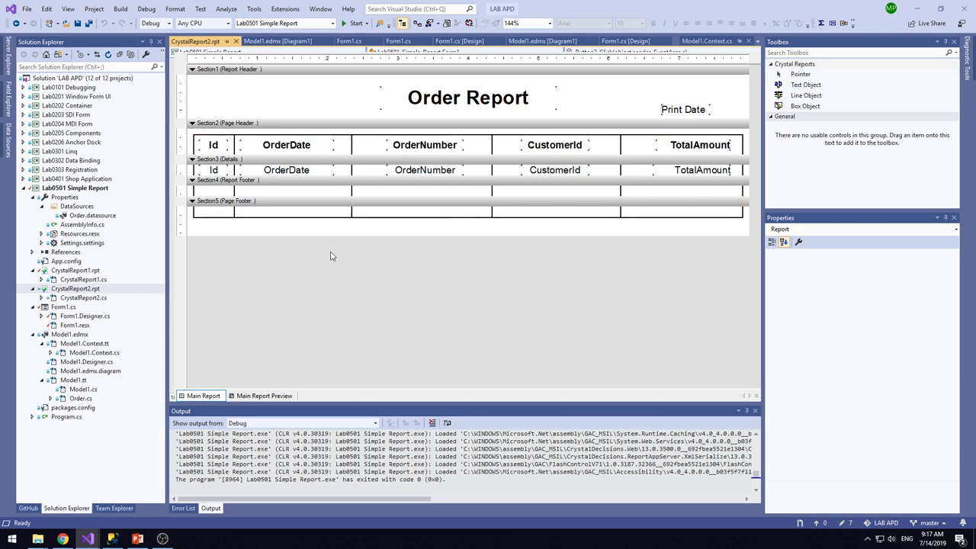
{"action": "right_click", "coordinate": [468, 232]}
{"action": "mouse_move", "coordinate": [510, 235]}
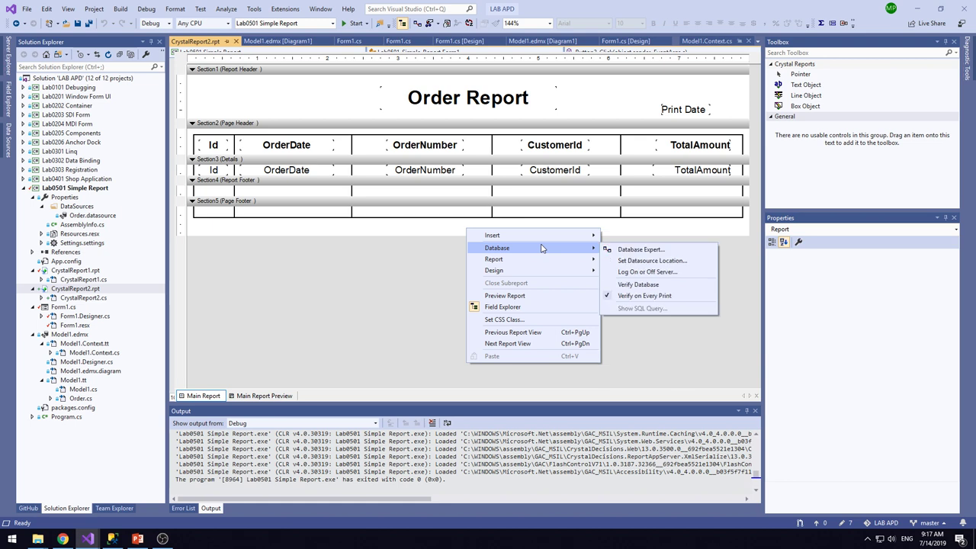
{"action": "mouse_move", "coordinate": [542, 260]}
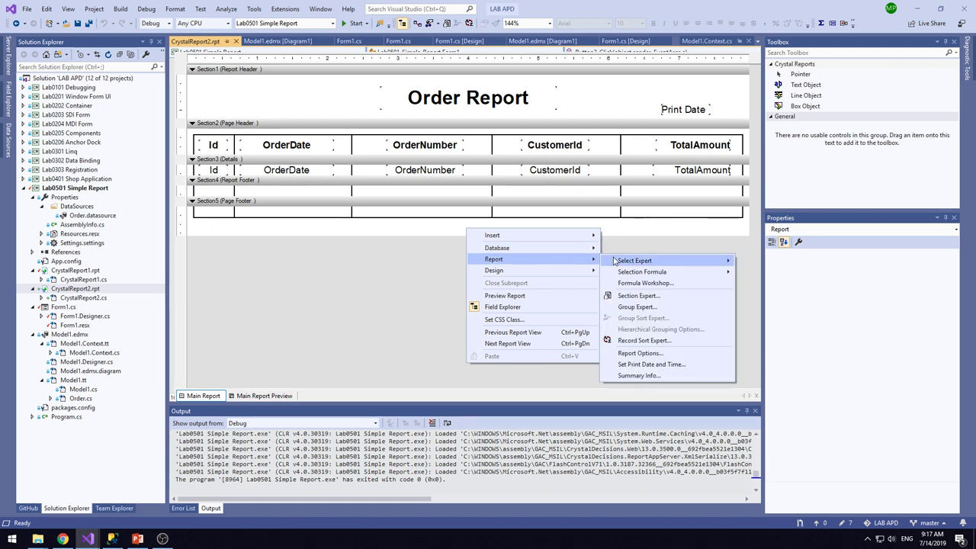
{"action": "mouse_move", "coordinate": [626, 262]}
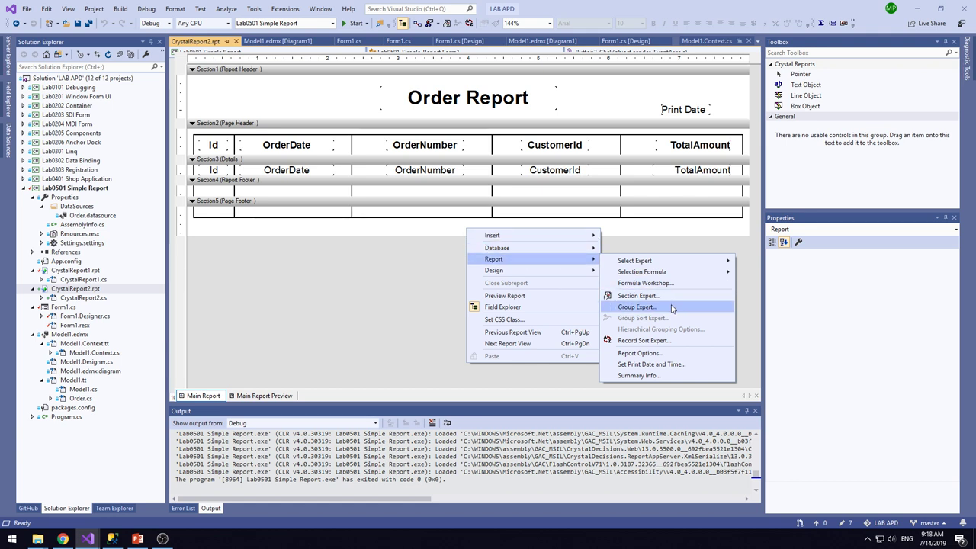
{"action": "left_click", "coordinate": [329, 275]}
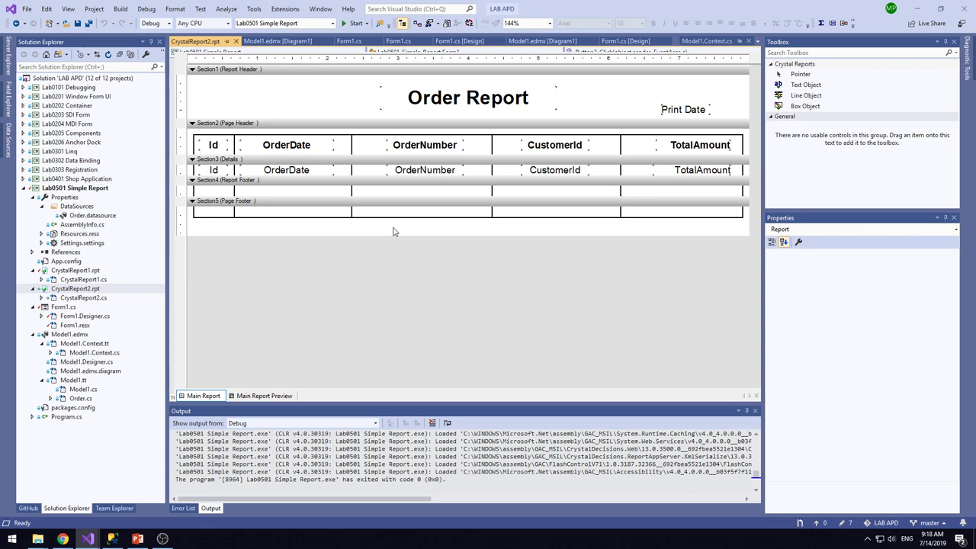
Step: Insert a report group on Lab0501_Simple_Report_Order.CustomerId in ascending order
{"action": "left_click", "coordinate": [10, 106]}
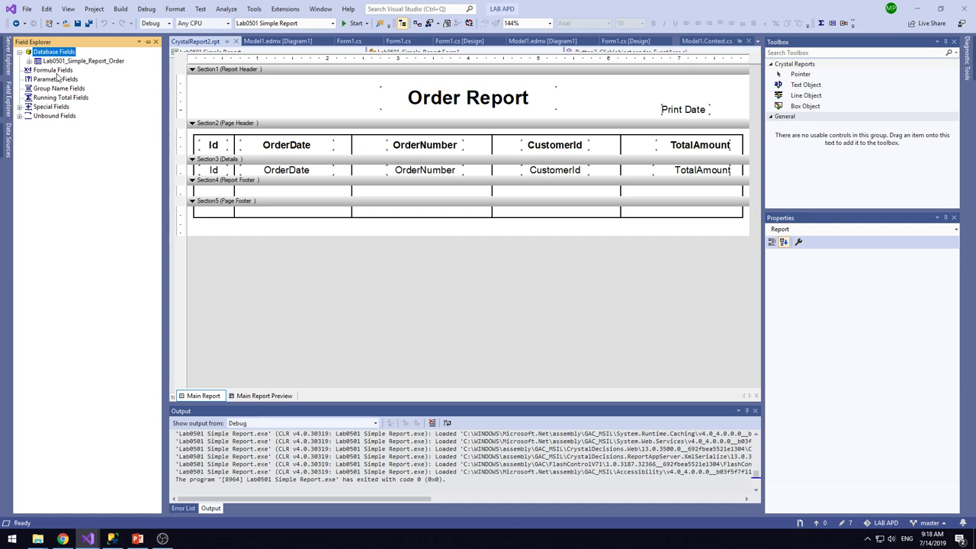
{"action": "left_click", "coordinate": [57, 89]}
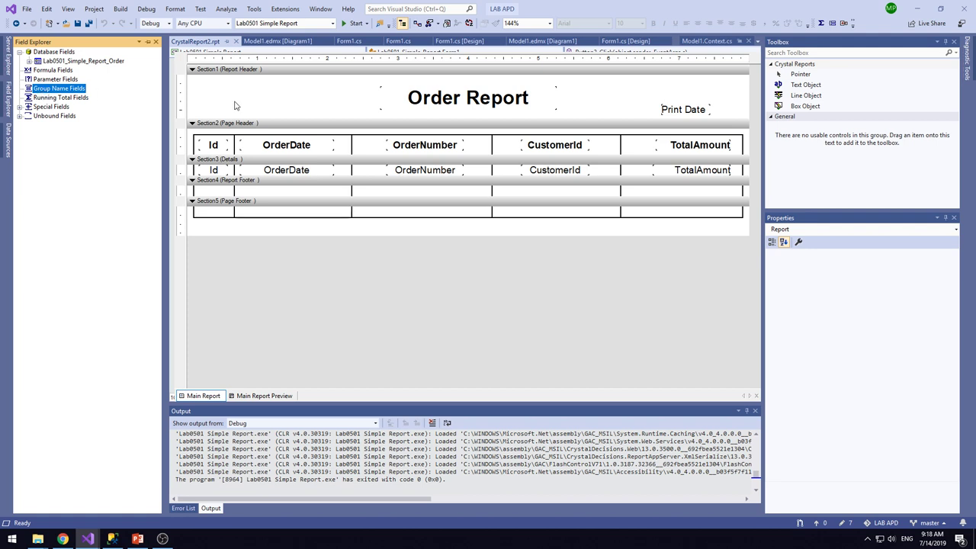
{"action": "right_click", "coordinate": [67, 90]}
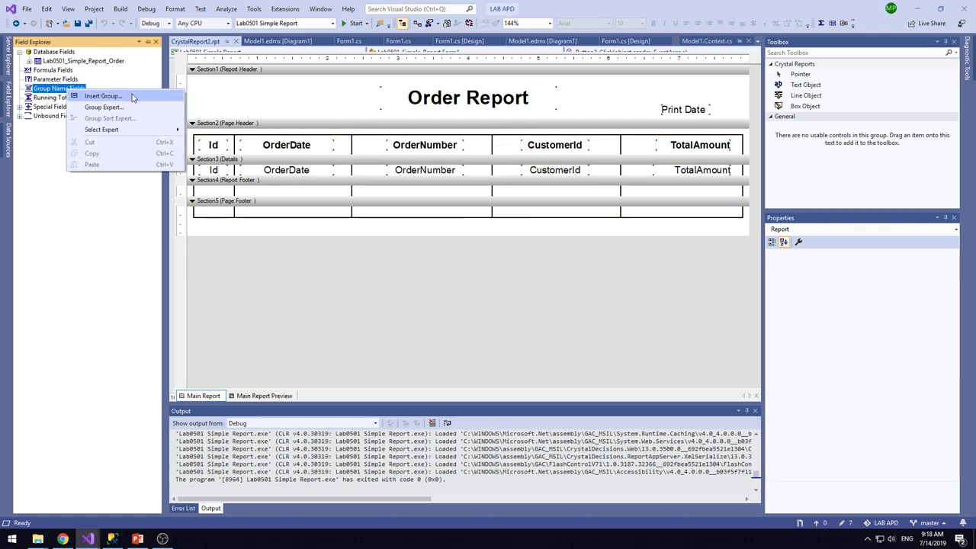
{"action": "left_click", "coordinate": [131, 98]}
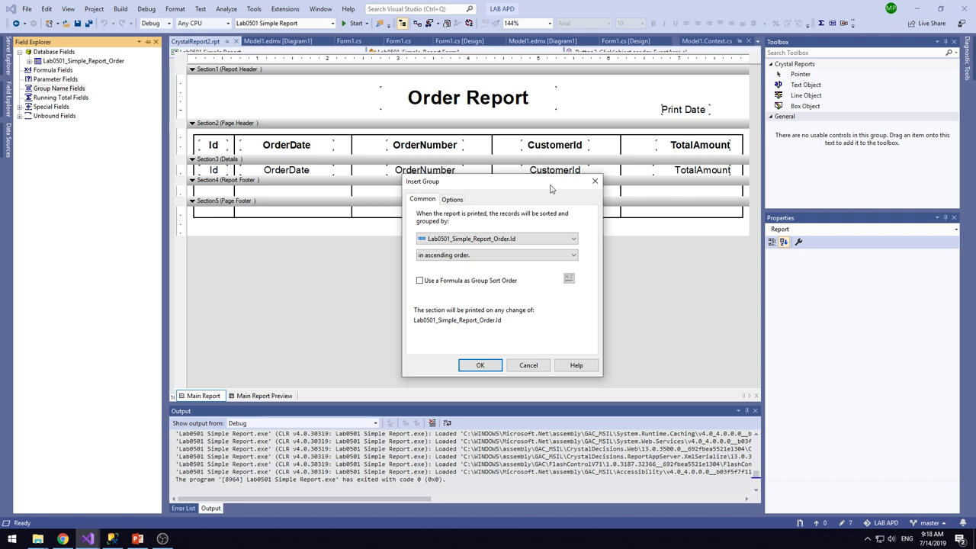
{"action": "left_click", "coordinate": [546, 238]}
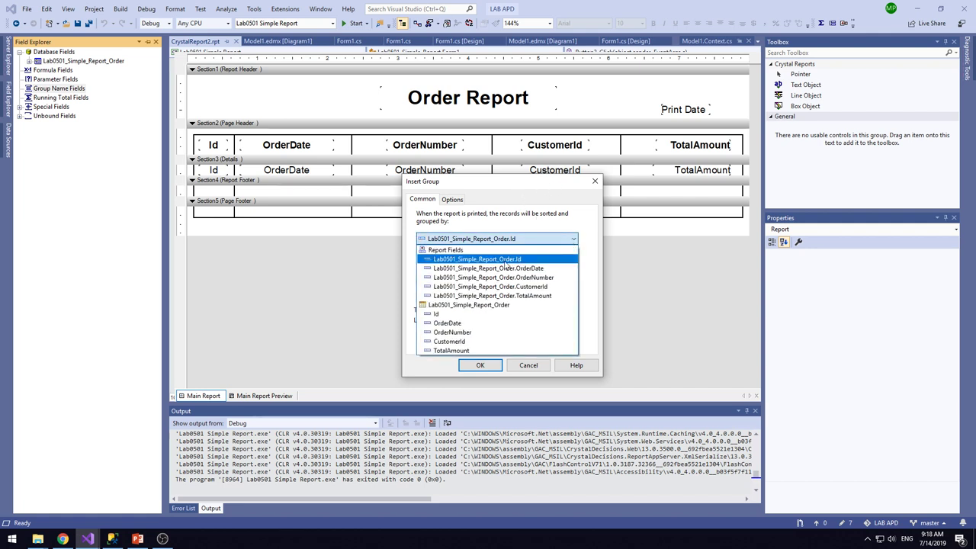
{"action": "left_click", "coordinate": [548, 288]}
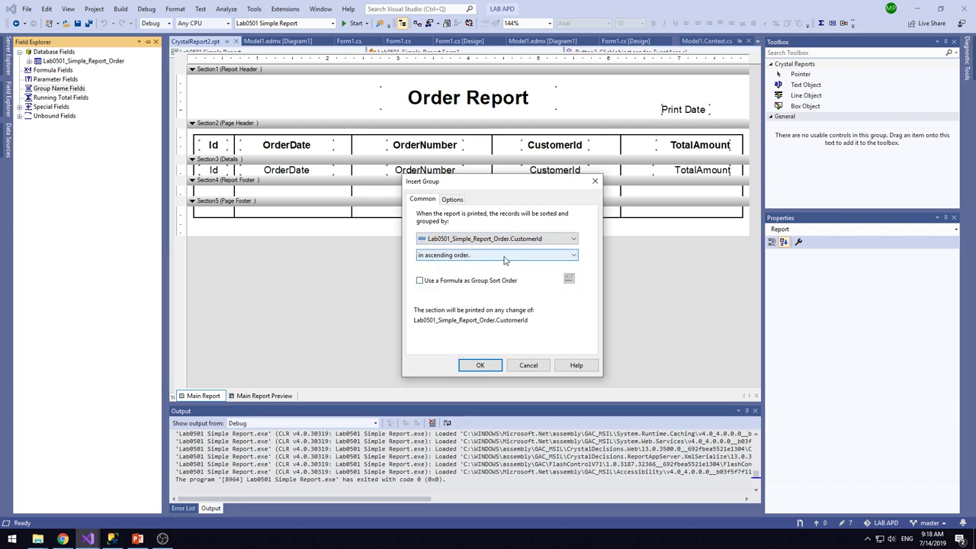
{"action": "left_click", "coordinate": [496, 368]}
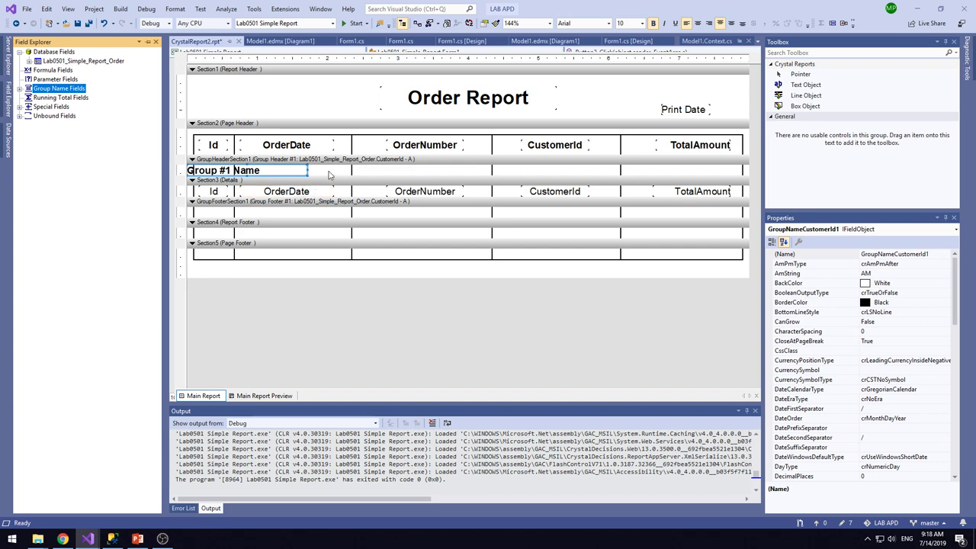
Step: Move the Group #1 Name field in the group header into the CustomerId column and center its text
{"action": "left_click", "coordinate": [218, 160]}
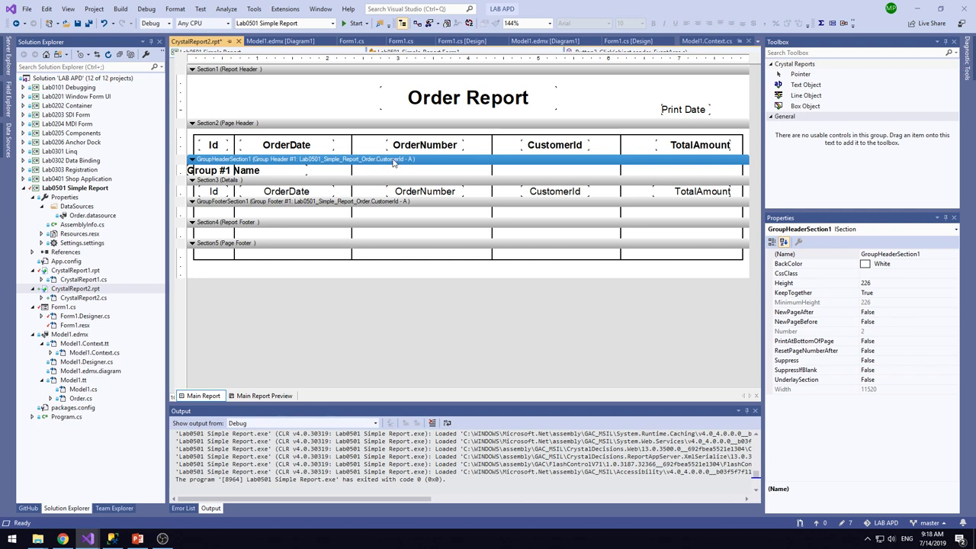
{"action": "left_click", "coordinate": [254, 171]}
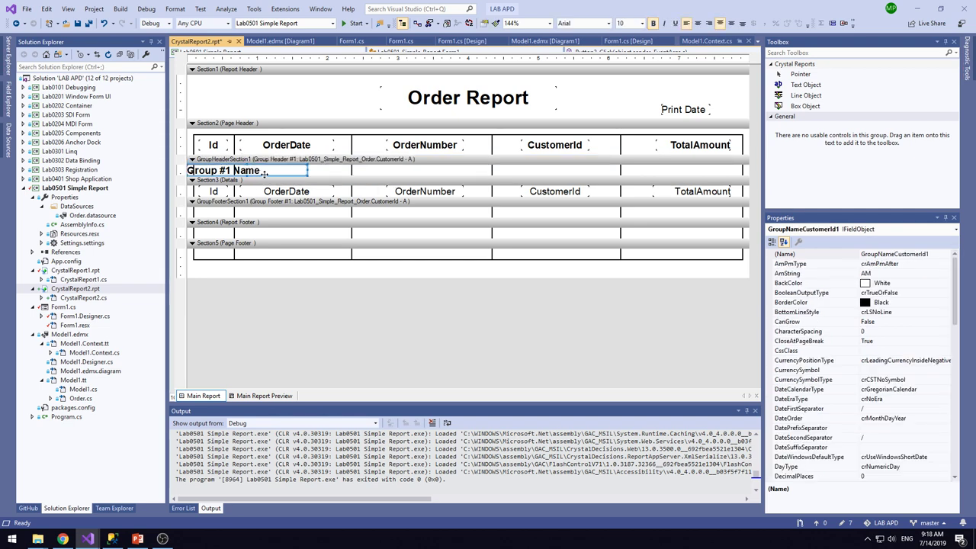
{"action": "left_click_drag", "start_coordinate": [244, 171], "coordinate": [555, 170]}
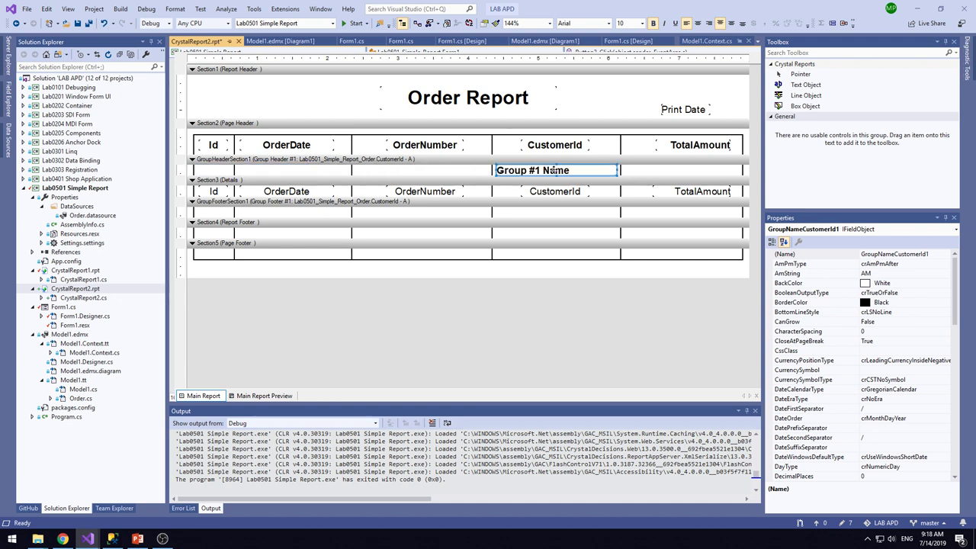
{"action": "left_click", "coordinate": [697, 24]}
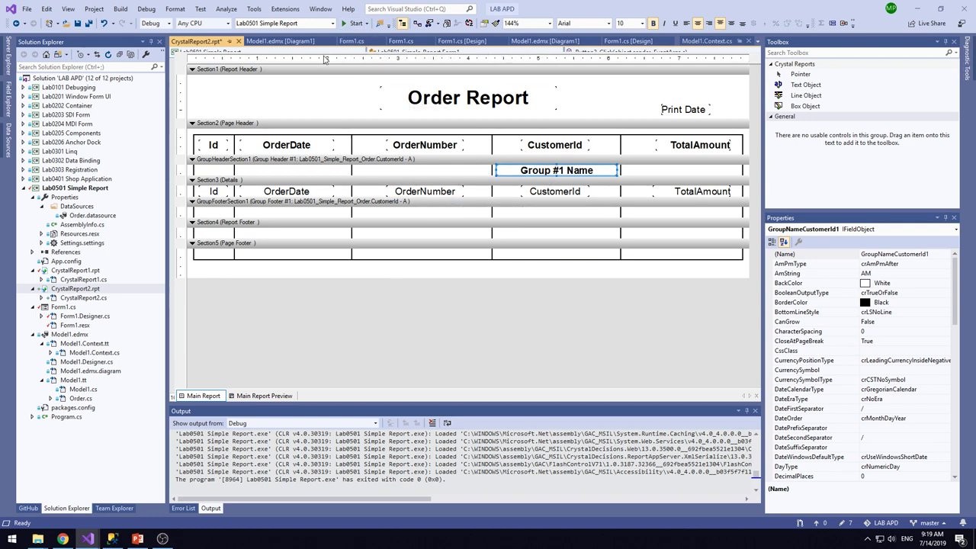
Step: Run the project, display the group report, and examine the orders grouped by CustomerId and their TotalAmount column
{"action": "left_click", "coordinate": [354, 23]}
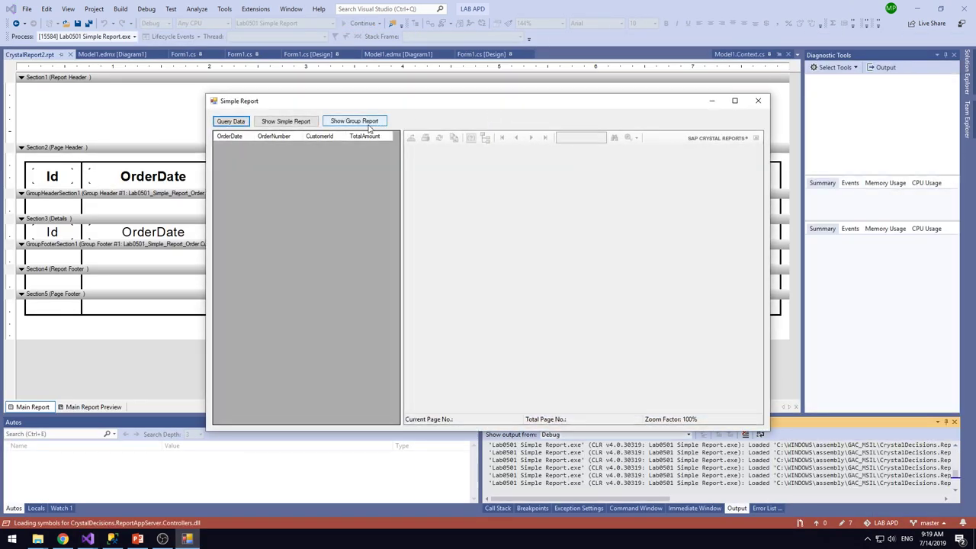
{"action": "left_click", "coordinate": [372, 122]}
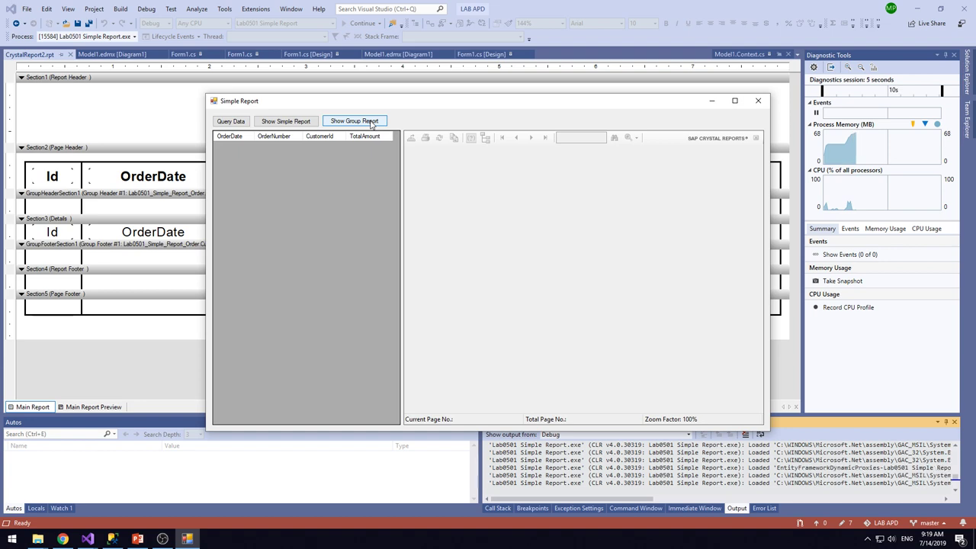
{"action": "mouse_move", "coordinate": [619, 409]}
{"action": "left_mouse_down"}
{"action": "mouse_move", "coordinate": [633, 409]}
{"action": "mouse_move", "coordinate": [606, 412]}
{"action": "left_mouse_up"}
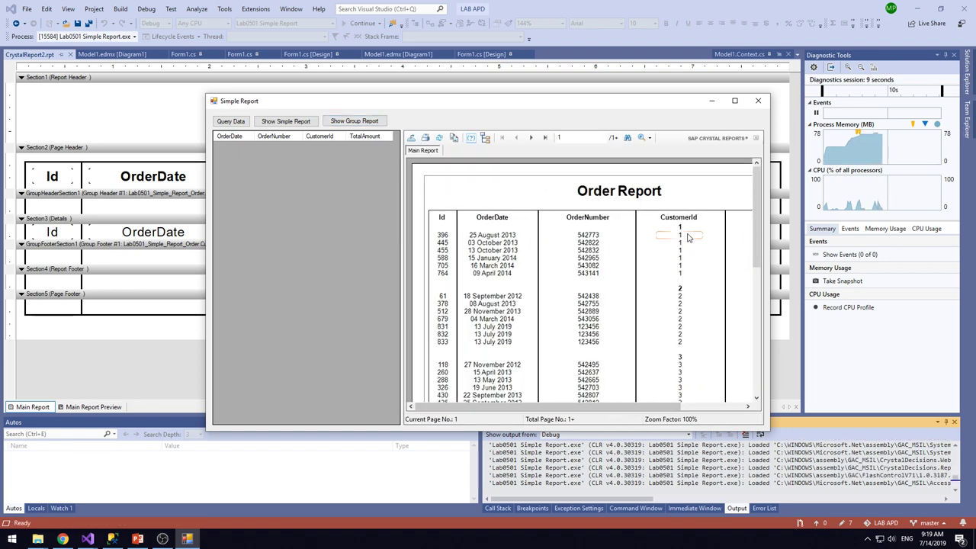
{"action": "left_click", "coordinate": [681, 258]}
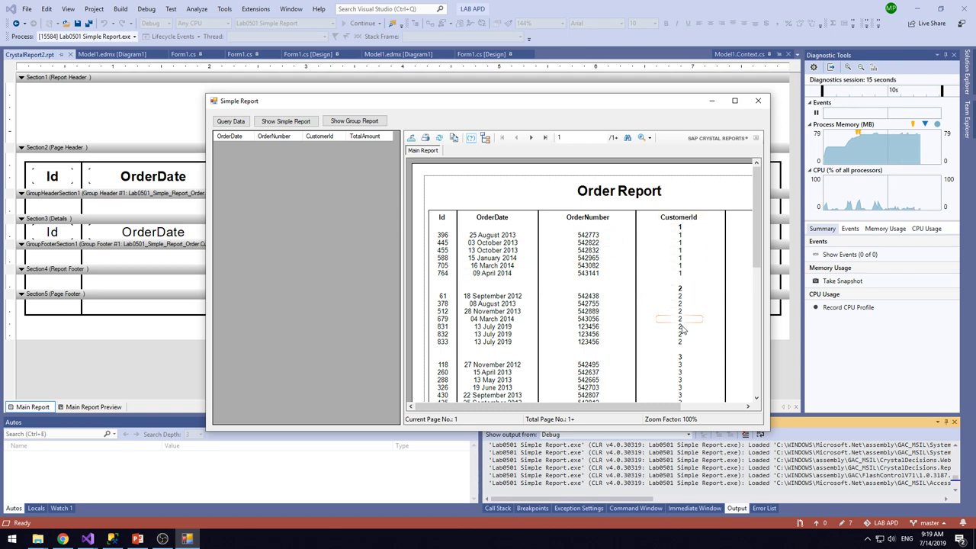
{"action": "left_click_drag", "start_coordinate": [759, 256], "coordinate": [758, 347]}
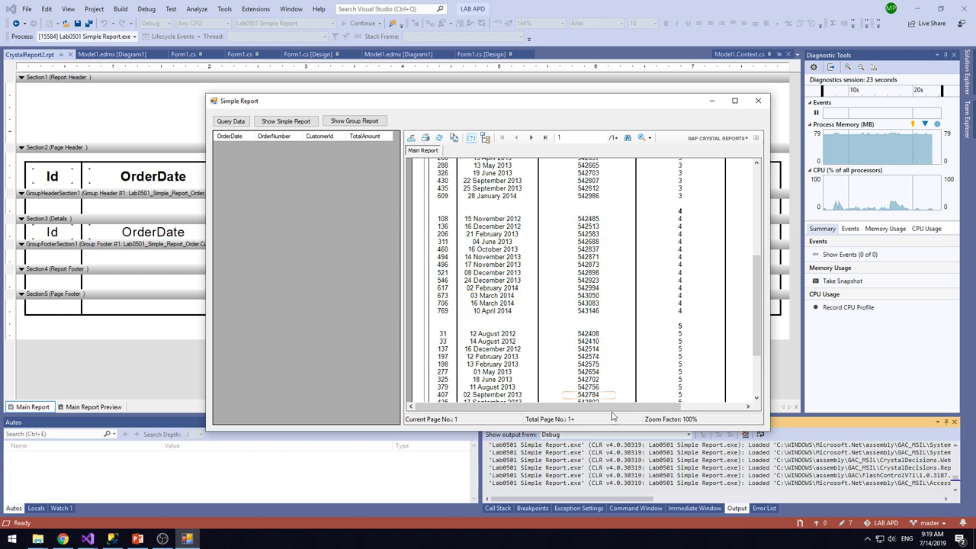
{"action": "mouse_move", "coordinate": [632, 407]}
{"action": "left_mouse_down"}
{"action": "mouse_move", "coordinate": [700, 410]}
{"action": "mouse_move", "coordinate": [613, 410]}
{"action": "mouse_move", "coordinate": [644, 410]}
{"action": "left_mouse_up"}
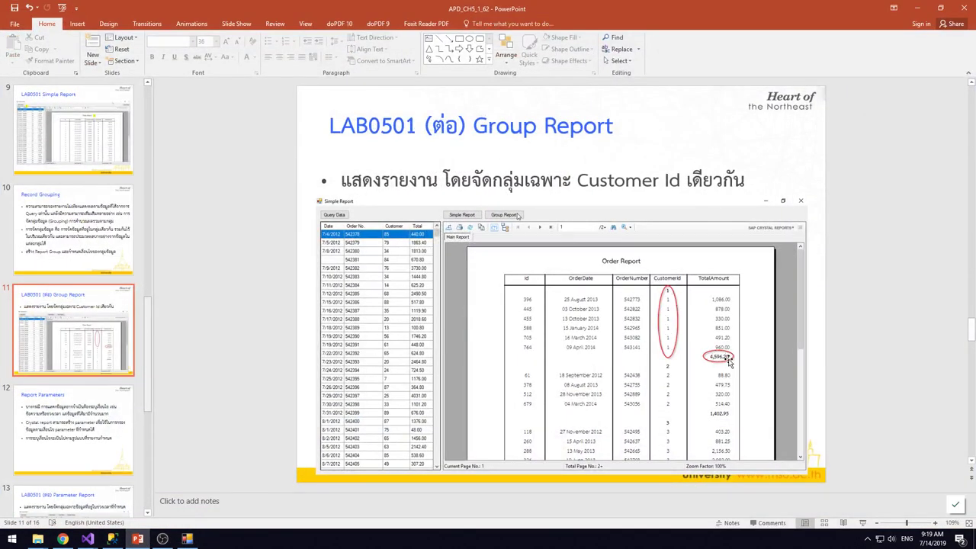
Step: Switch from PowerPoint to the running Simple Report form, close it, and return to the CrystalReport2 design in Visual Studio
{"action": "left_click", "coordinate": [187, 539]}
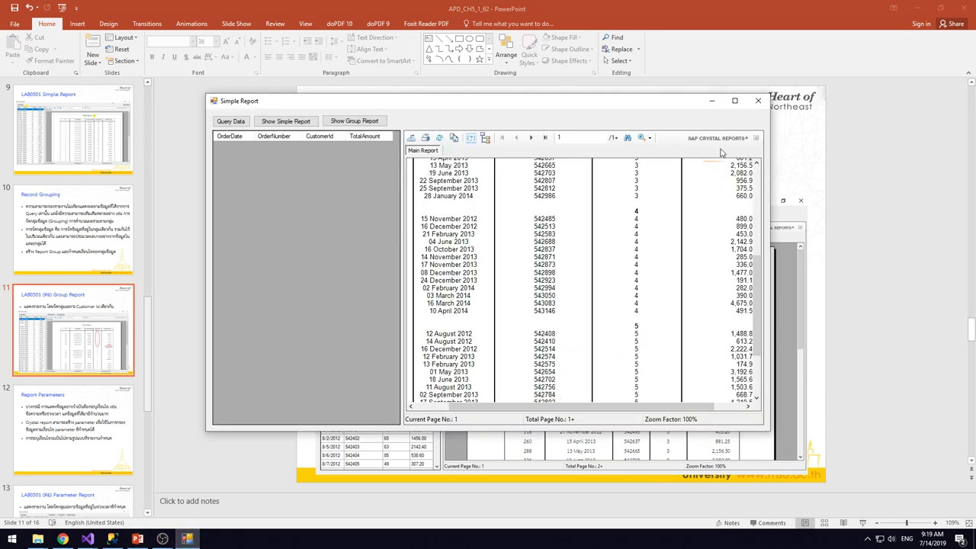
{"action": "left_click", "coordinate": [758, 102]}
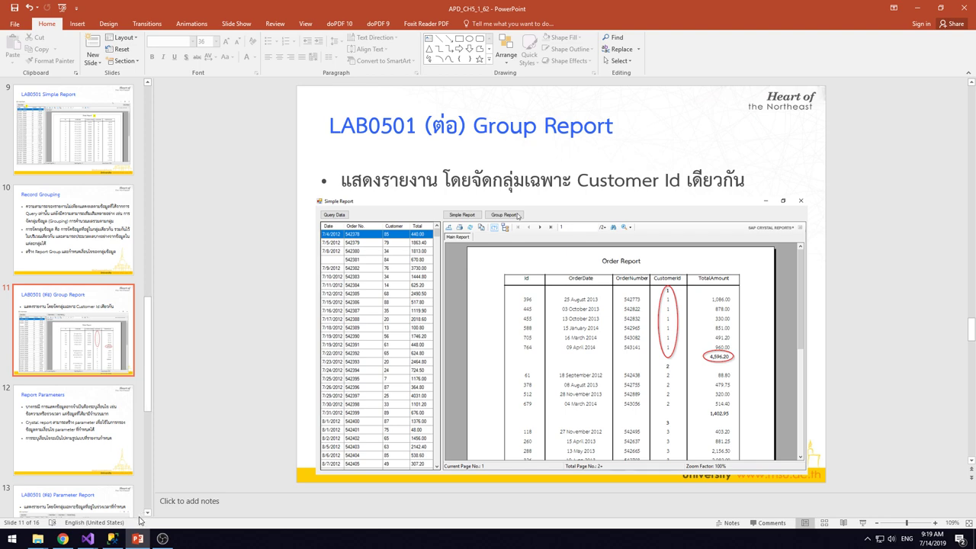
{"action": "left_click", "coordinate": [137, 540]}
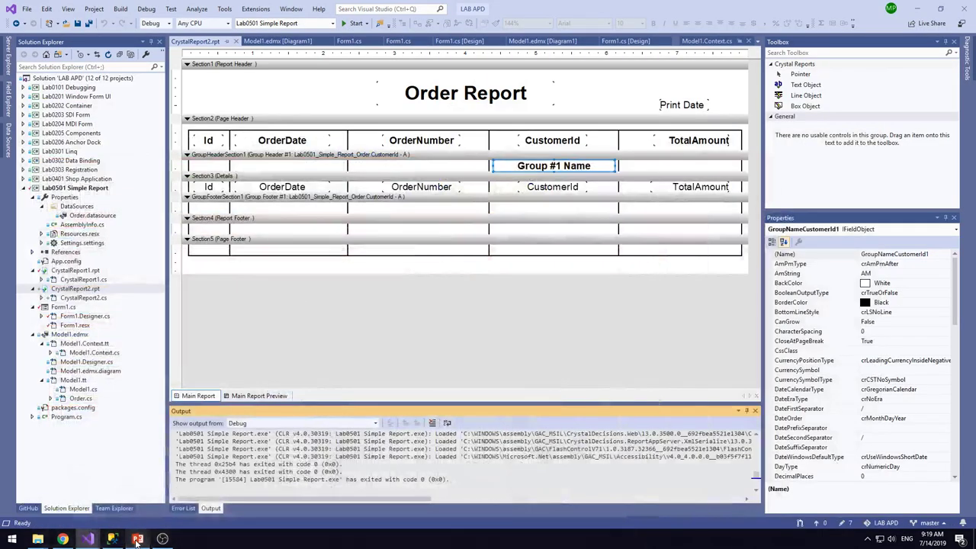
{"action": "left_click", "coordinate": [556, 302]}
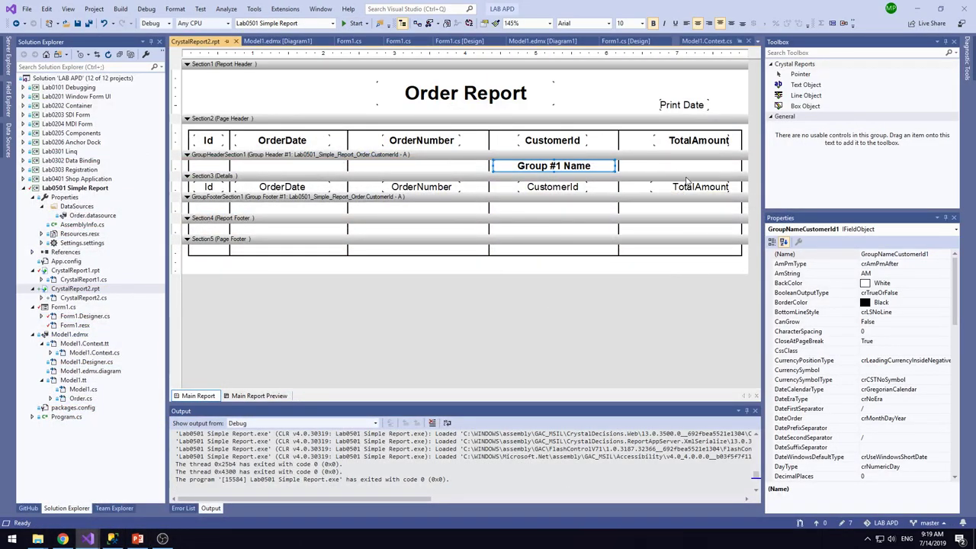
{"action": "left_click", "coordinate": [207, 155]}
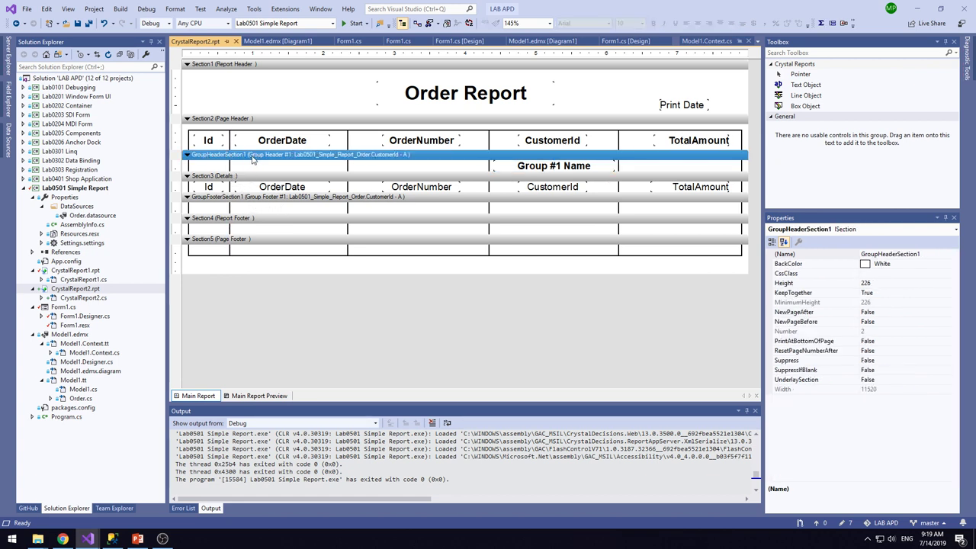
{"action": "left_click", "coordinate": [219, 198]}
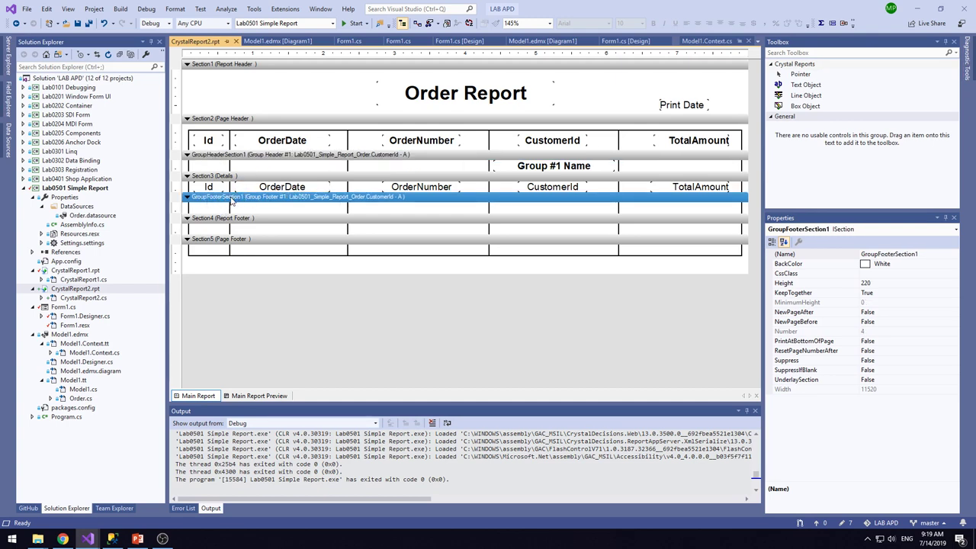
{"action": "left_click", "coordinate": [686, 212]}
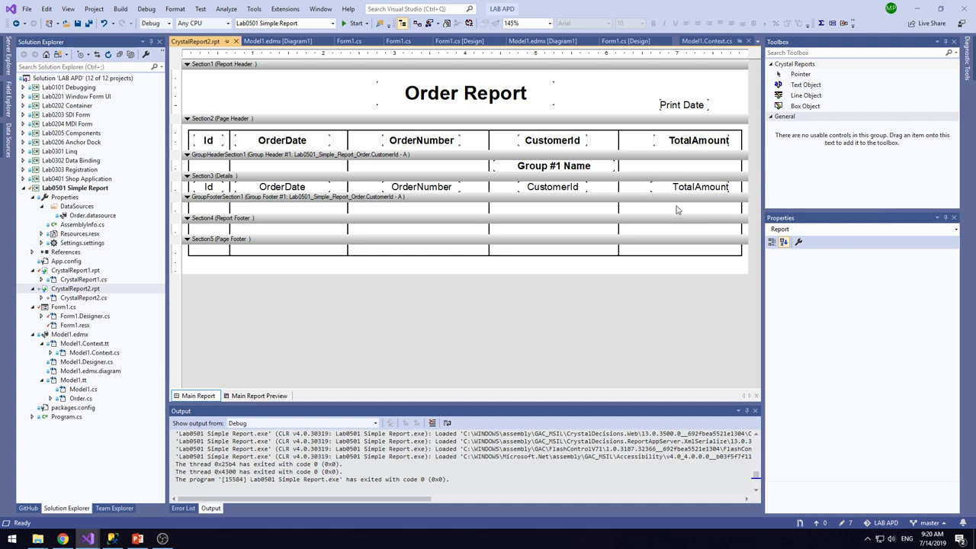
Step: Start a new report summary that calculates the Sum of Lab0501_Simple_Report_Order.TotalAmount
{"action": "right_click", "coordinate": [677, 210]}
{"action": "mouse_move", "coordinate": [732, 214]}
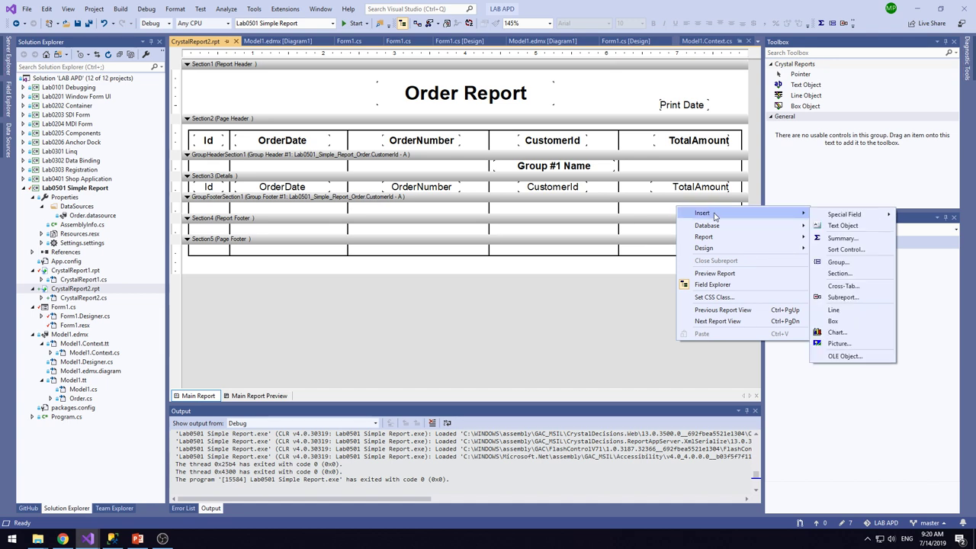
{"action": "left_click", "coordinate": [843, 239]}
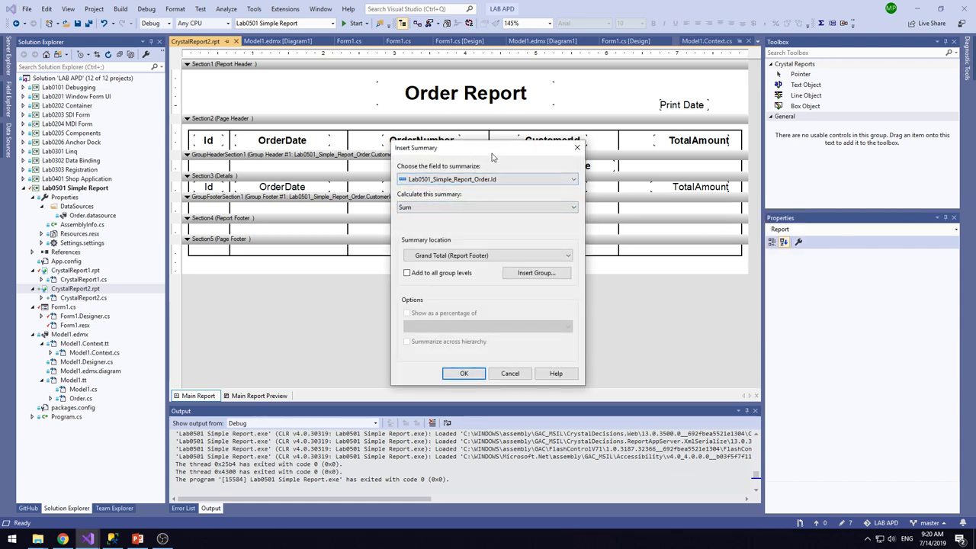
{"action": "left_click", "coordinate": [574, 180]}
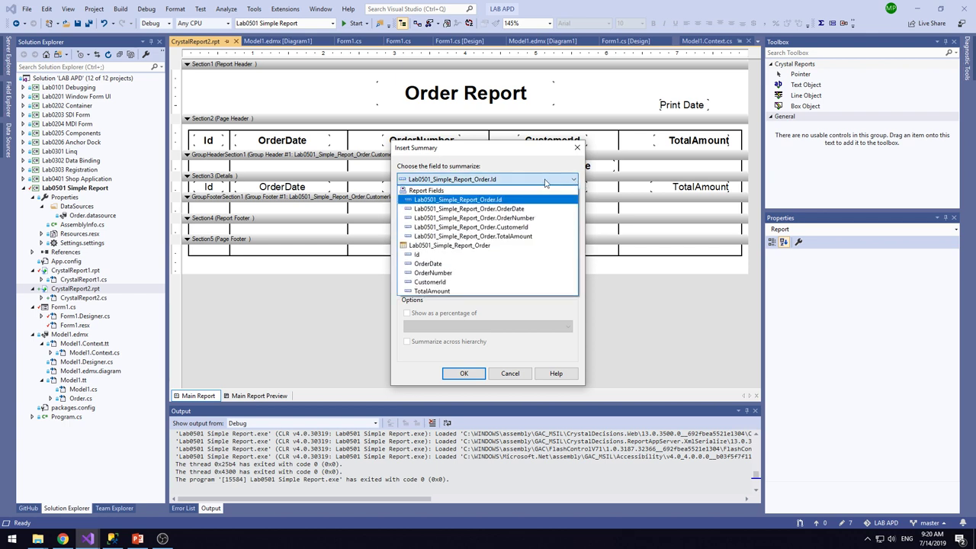
{"action": "left_click", "coordinate": [512, 239]}
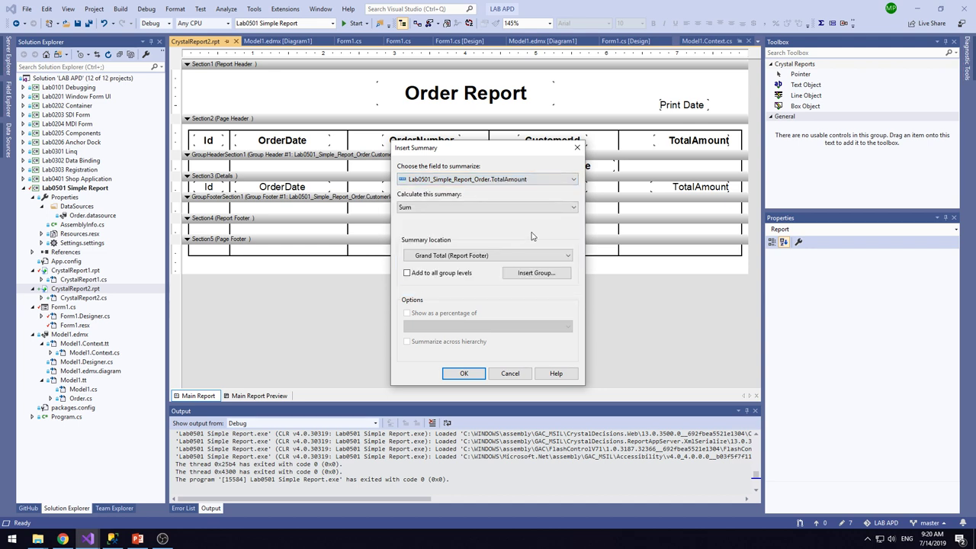
{"action": "left_click", "coordinate": [571, 208]}
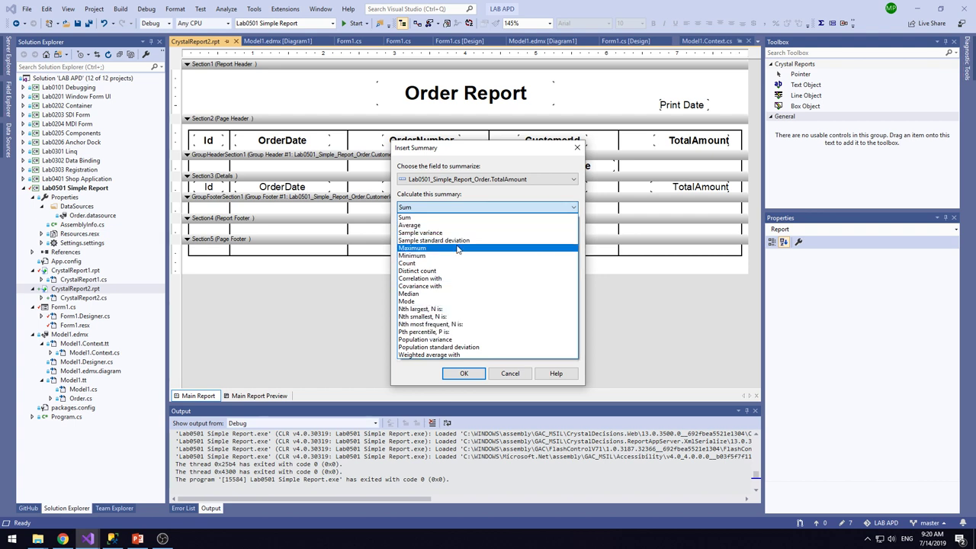
{"action": "left_click", "coordinate": [408, 221]}
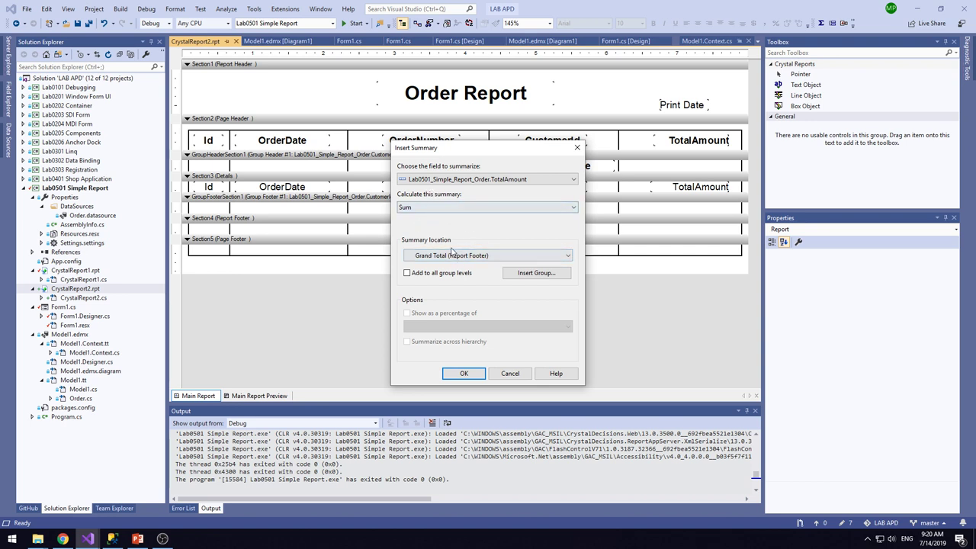
Step: Set the summary location to Group #1: Lab0501_Simple_Report_Order.CustomerId and insert the summary
{"action": "left_click", "coordinate": [558, 261]}
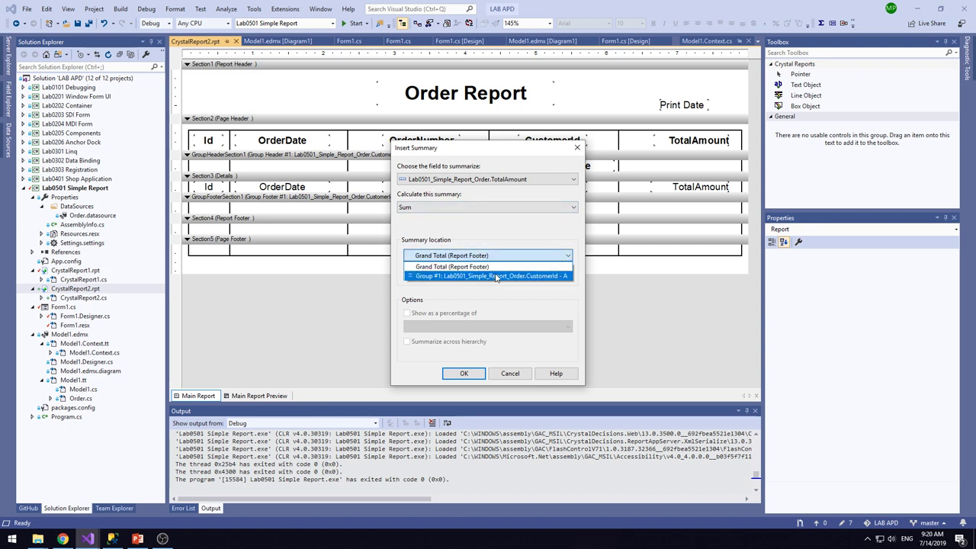
{"action": "left_click", "coordinate": [458, 266]}
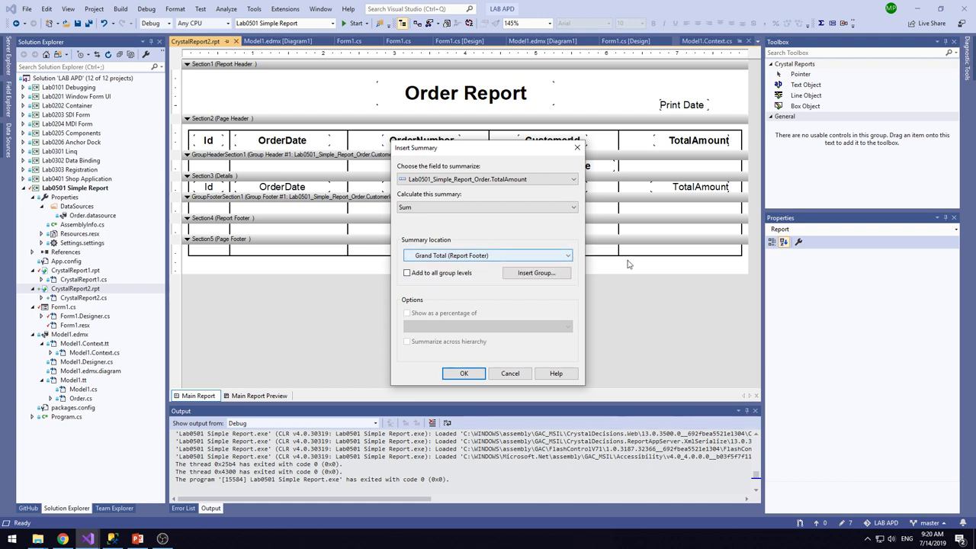
{"action": "left_click", "coordinate": [488, 256]}
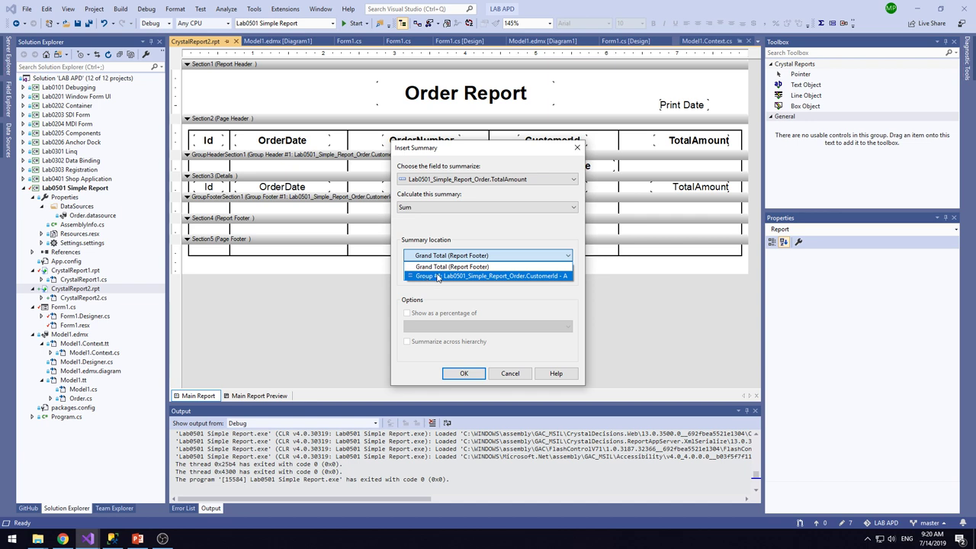
{"action": "left_click", "coordinate": [437, 276]}
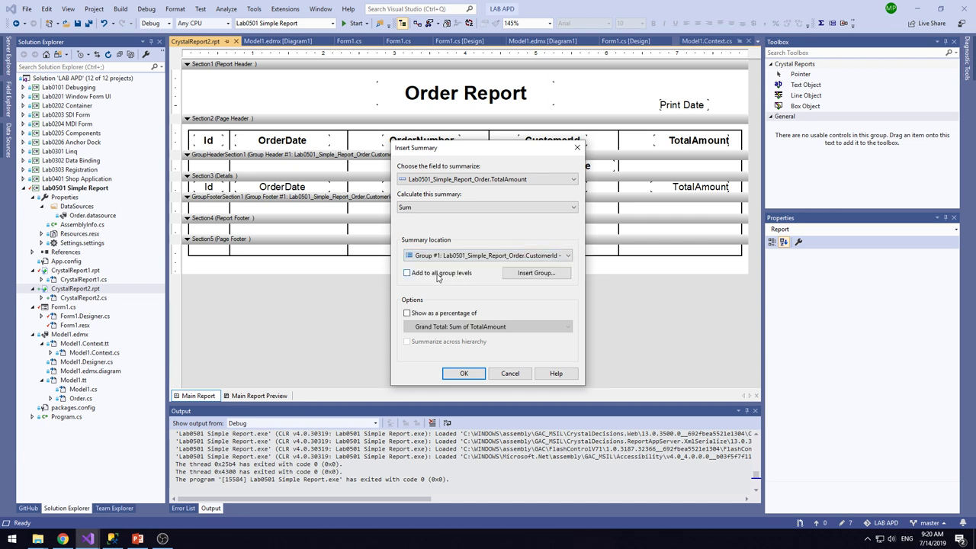
{"action": "left_click", "coordinate": [464, 374]}
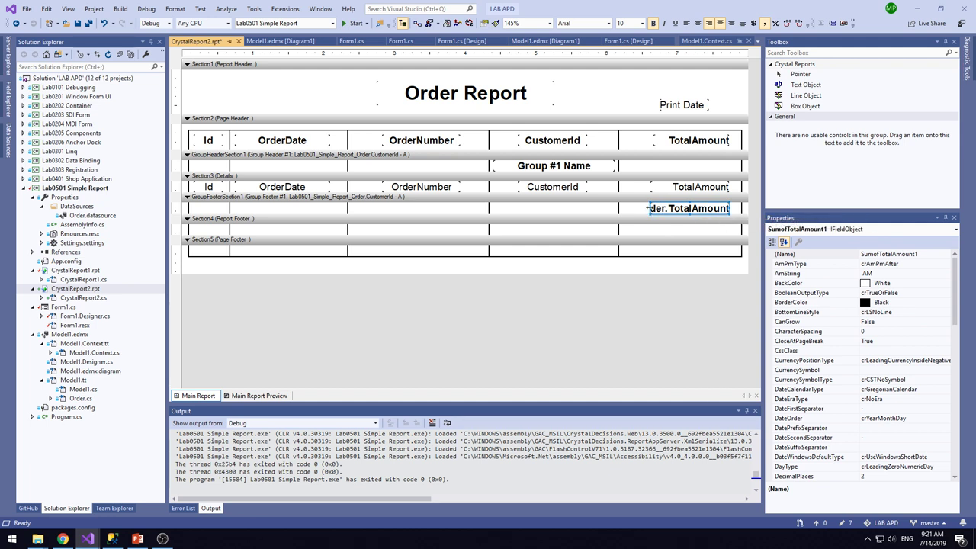
Step: Widen the TotalAmount sum field in the group footer toward the column's inner edge and right-align its text
{"action": "left_click_drag", "start_coordinate": [649, 208], "coordinate": [627, 208]}
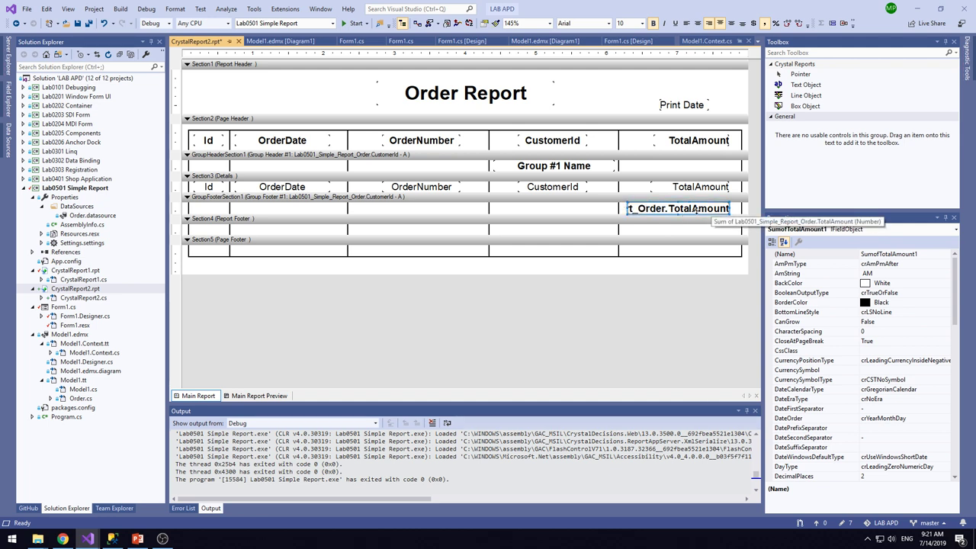
{"action": "left_click", "coordinate": [709, 25]}
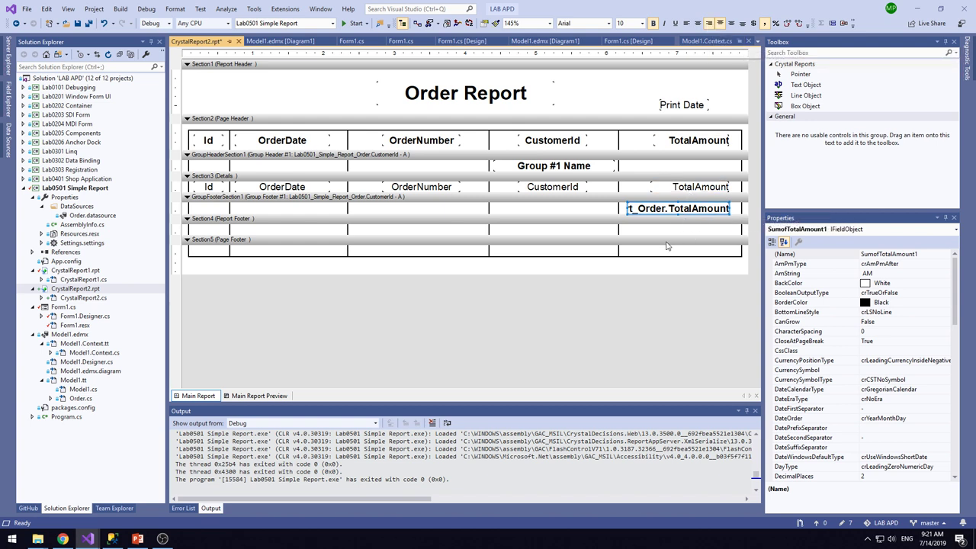
Step: Run the project, display the group report, and set the report zoom to Page Width
{"action": "left_click", "coordinate": [355, 24]}
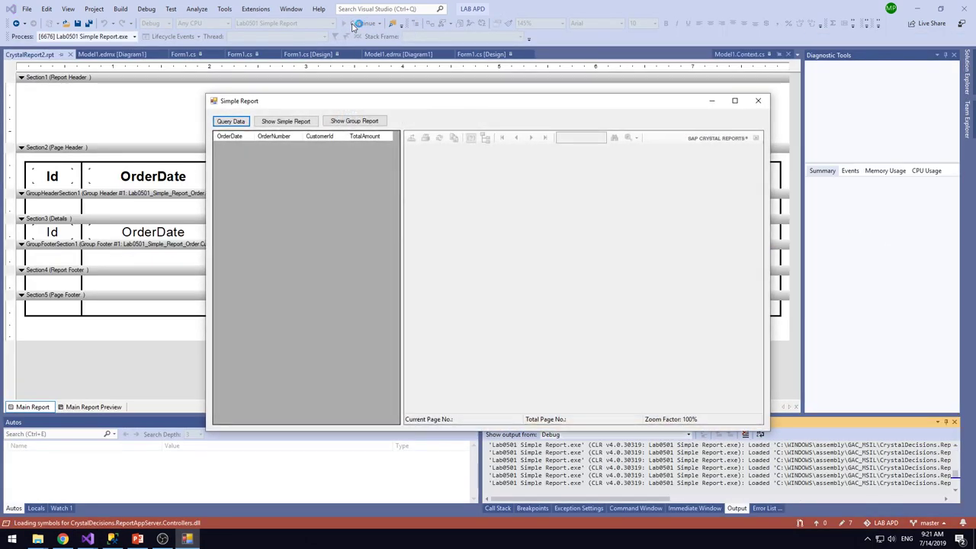
{"action": "left_click", "coordinate": [373, 123]}
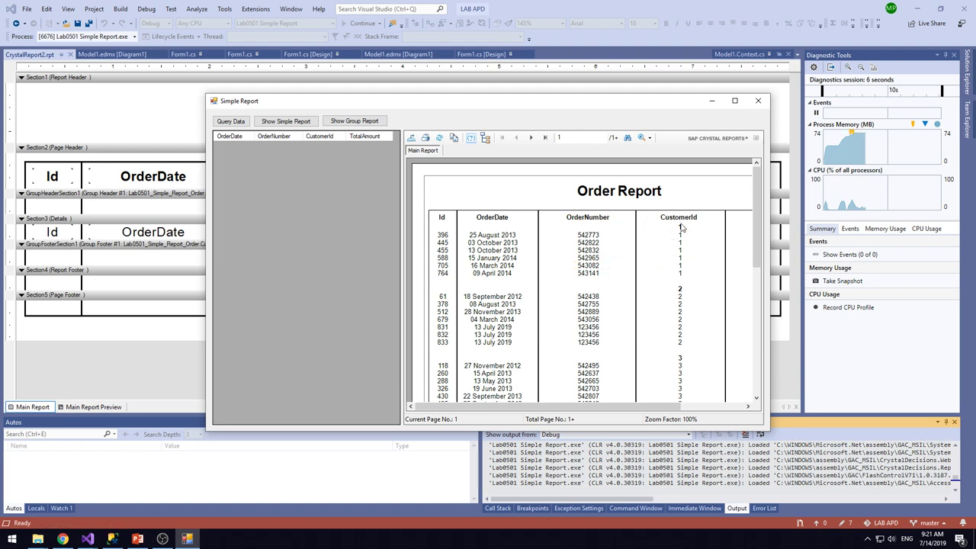
{"action": "left_click_drag", "start_coordinate": [671, 410], "coordinate": [737, 410]}
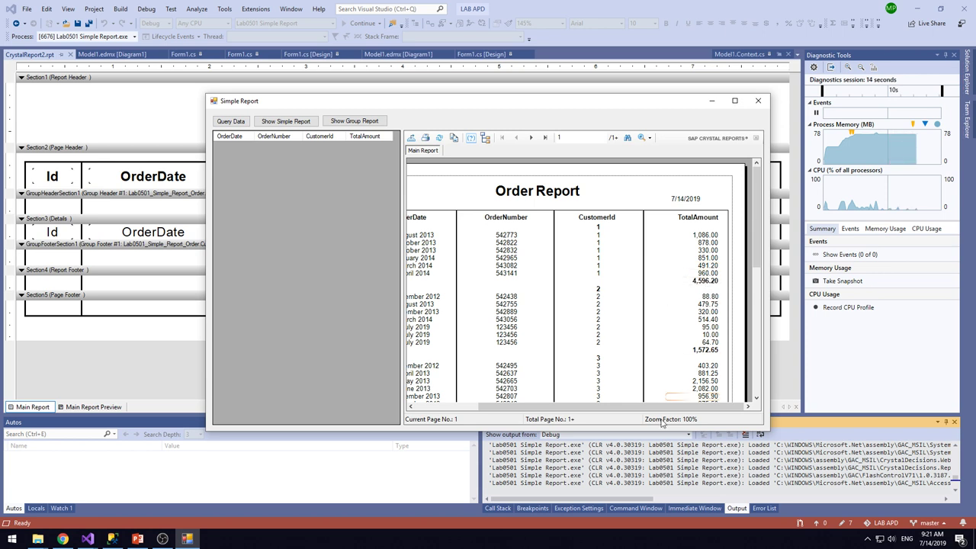
{"action": "left_click_drag", "start_coordinate": [670, 410], "coordinate": [648, 410]}
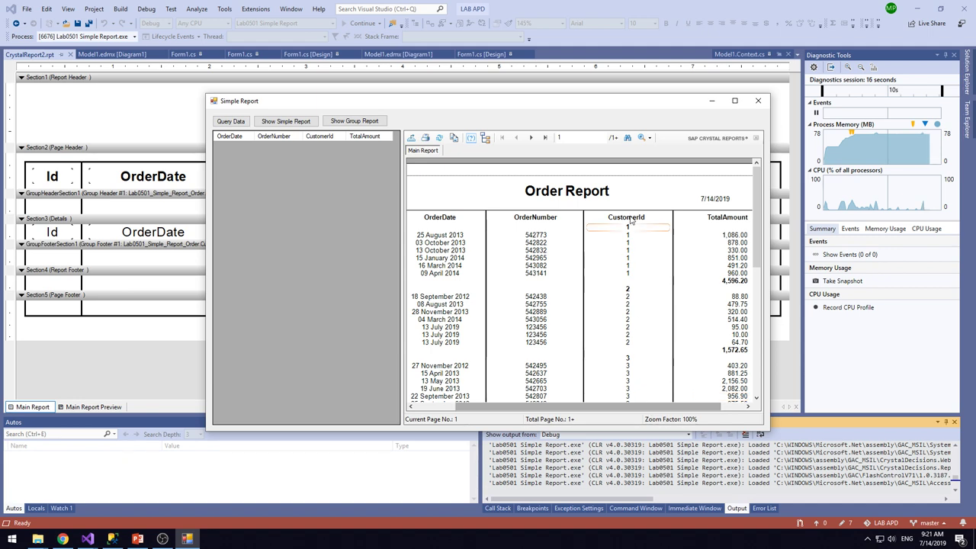
{"action": "left_click", "coordinate": [649, 139]}
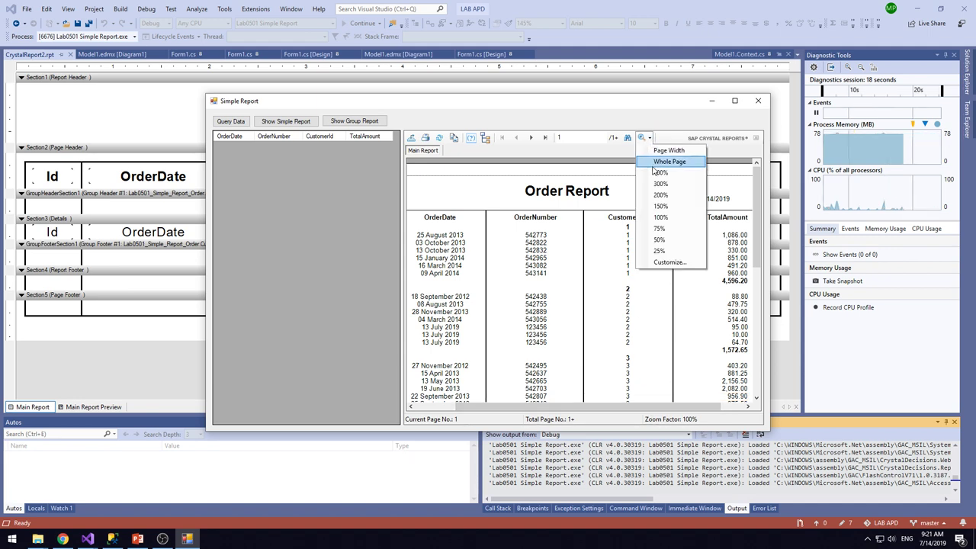
{"action": "left_click", "coordinate": [665, 150]}
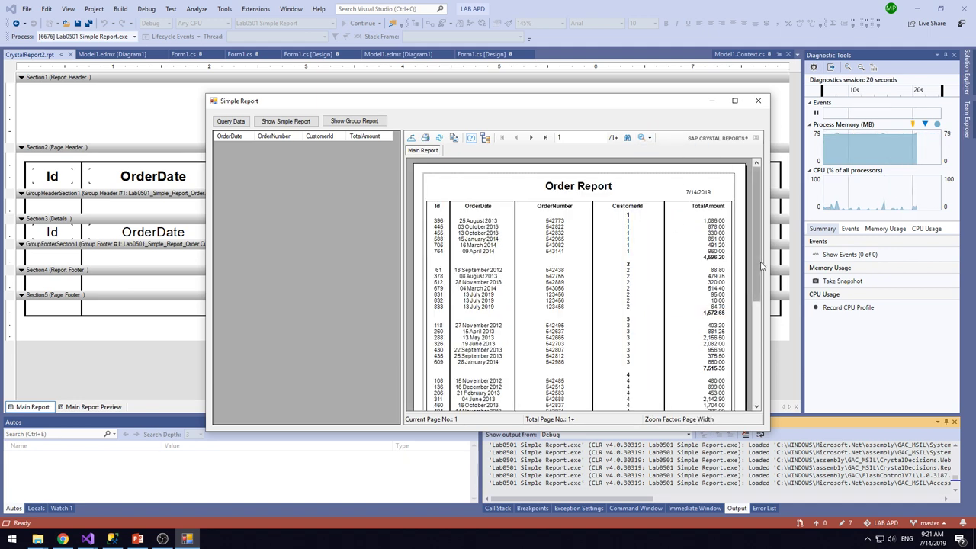
Step: Examine the TotalAmount subtotal under each CustomerId group on the first report page, and close the Simple Report form
{"action": "scroll", "coordinate": [758, 266], "scroll_direction": "down", "scroll_amount": 5}
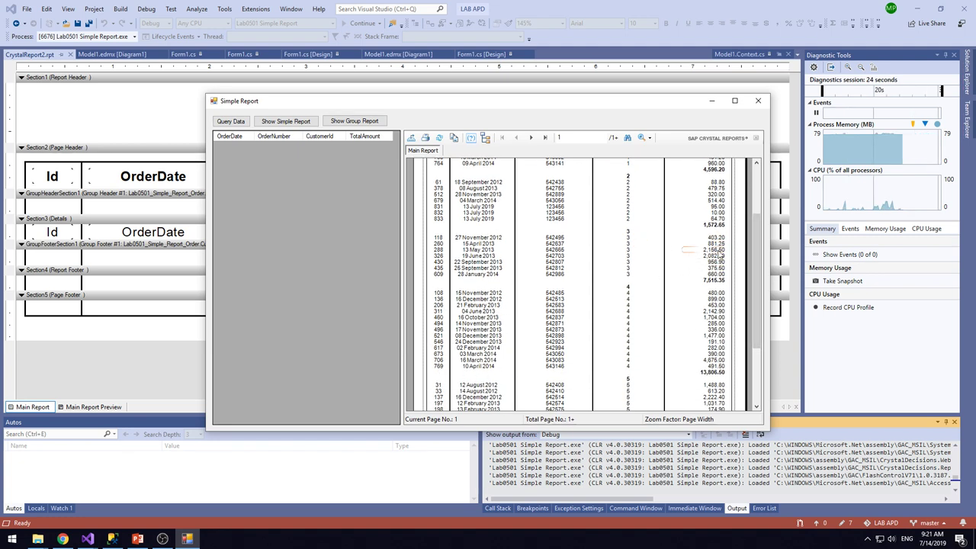
{"action": "left_click_drag", "start_coordinate": [756, 304], "coordinate": [763, 347]}
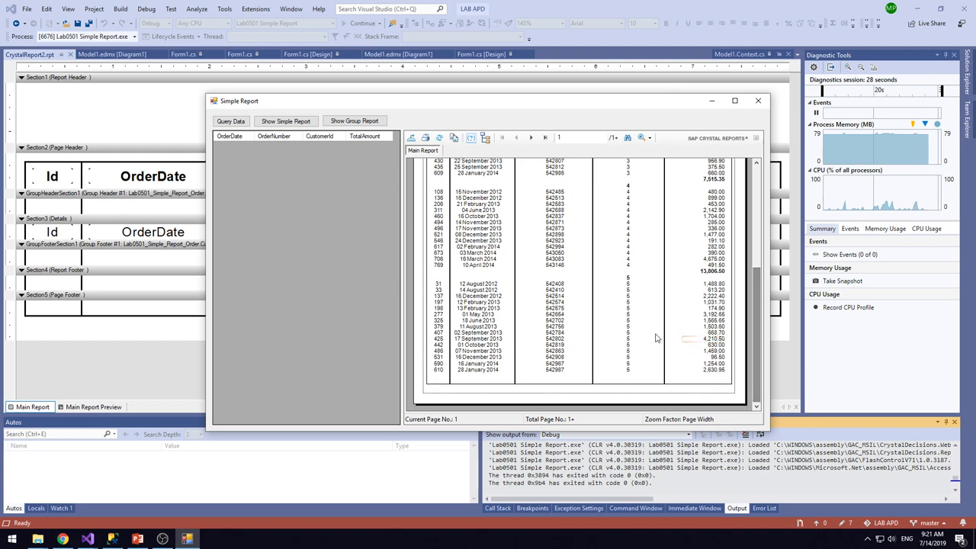
{"action": "left_click_drag", "start_coordinate": [755, 360], "coordinate": [756, 294]}
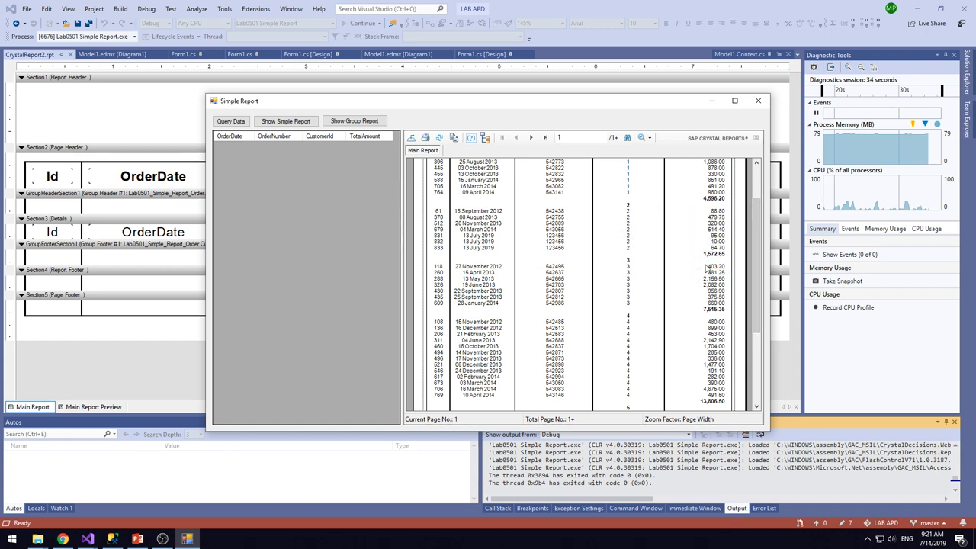
{"action": "left_click_drag", "start_coordinate": [753, 269], "coordinate": [755, 309]}
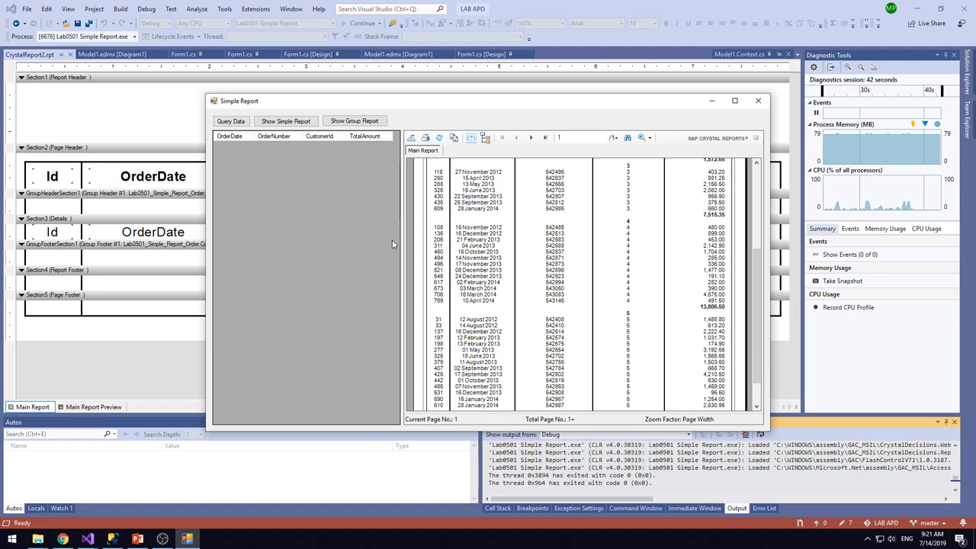
{"action": "left_click_drag", "start_coordinate": [752, 275], "coordinate": [759, 187]}
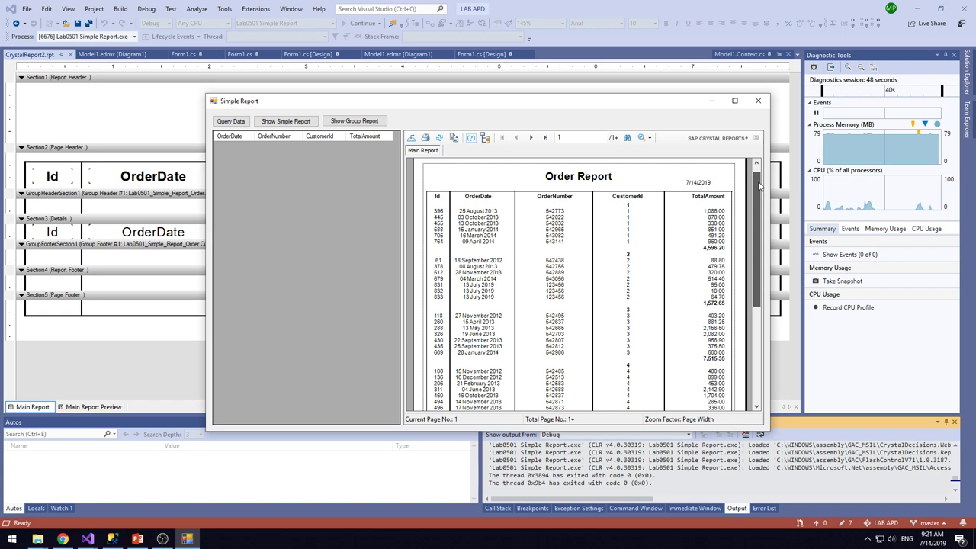
{"action": "left_click", "coordinate": [763, 103]}
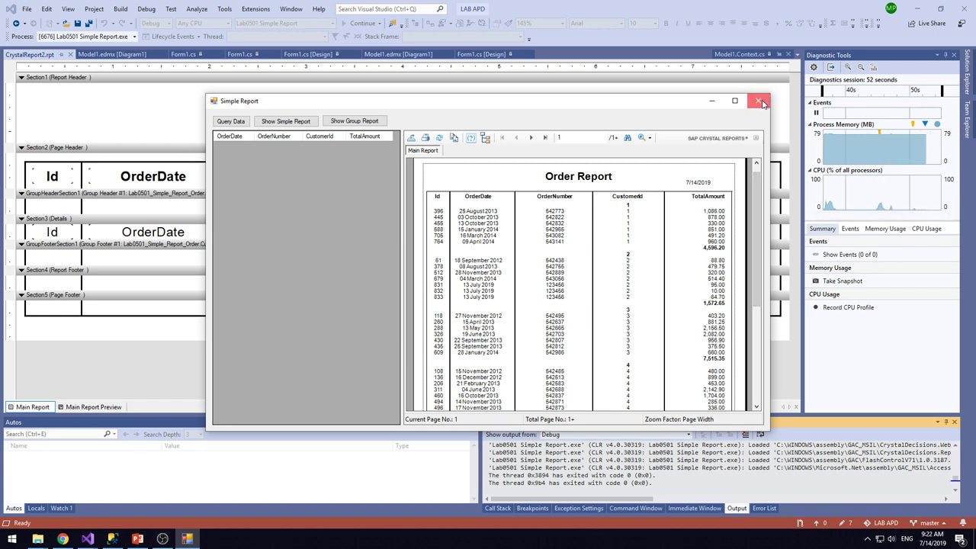